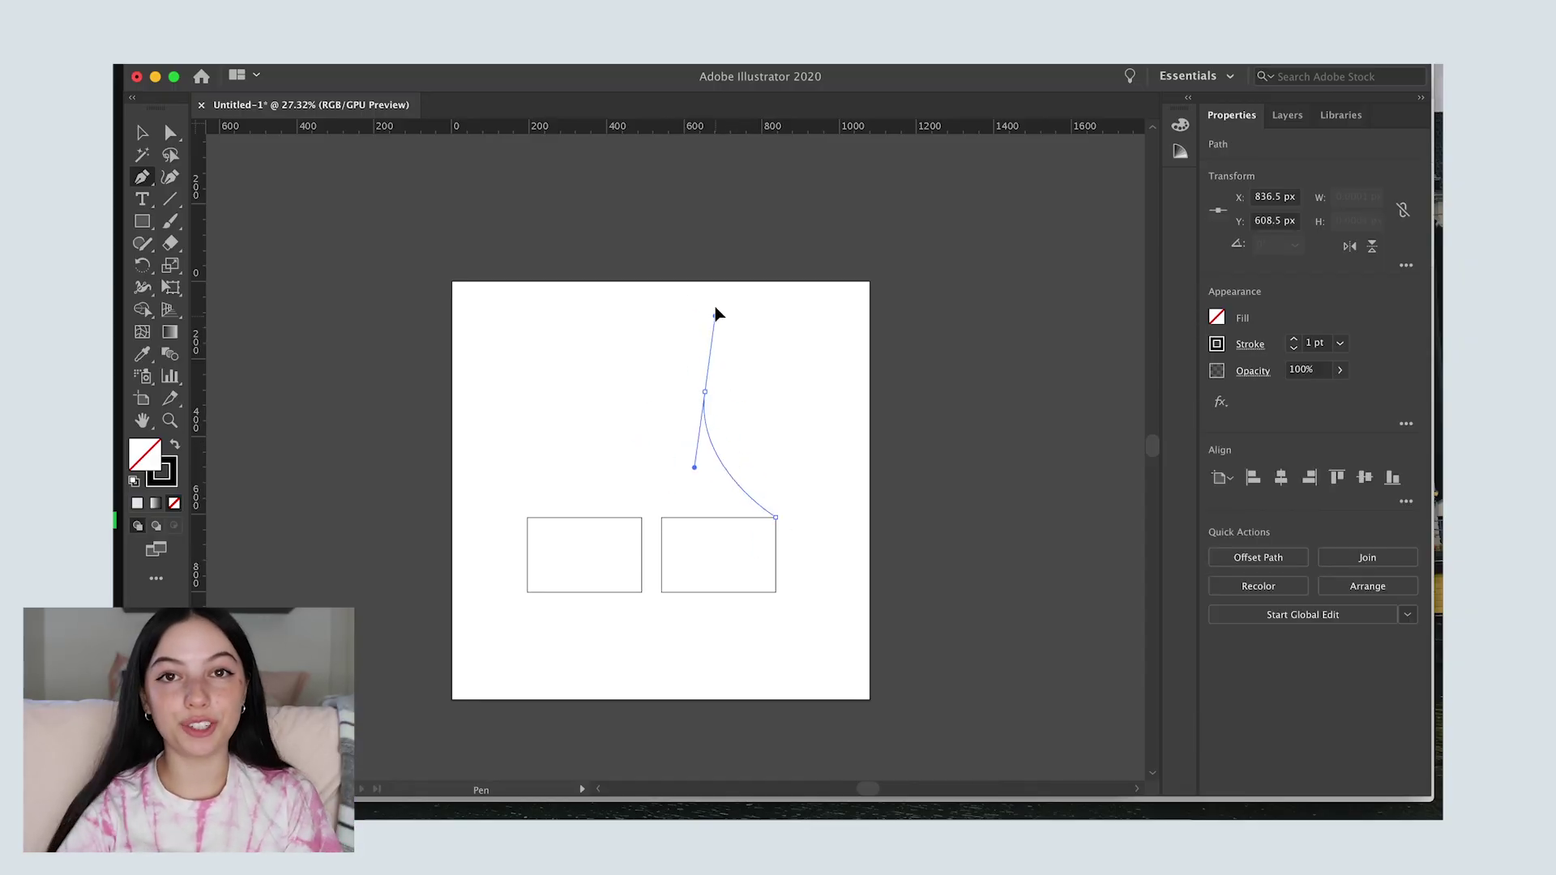
Step: Redraw the curved arch path joining the two rectangles' corners, including the slot's inner curve
key("BackSpace")
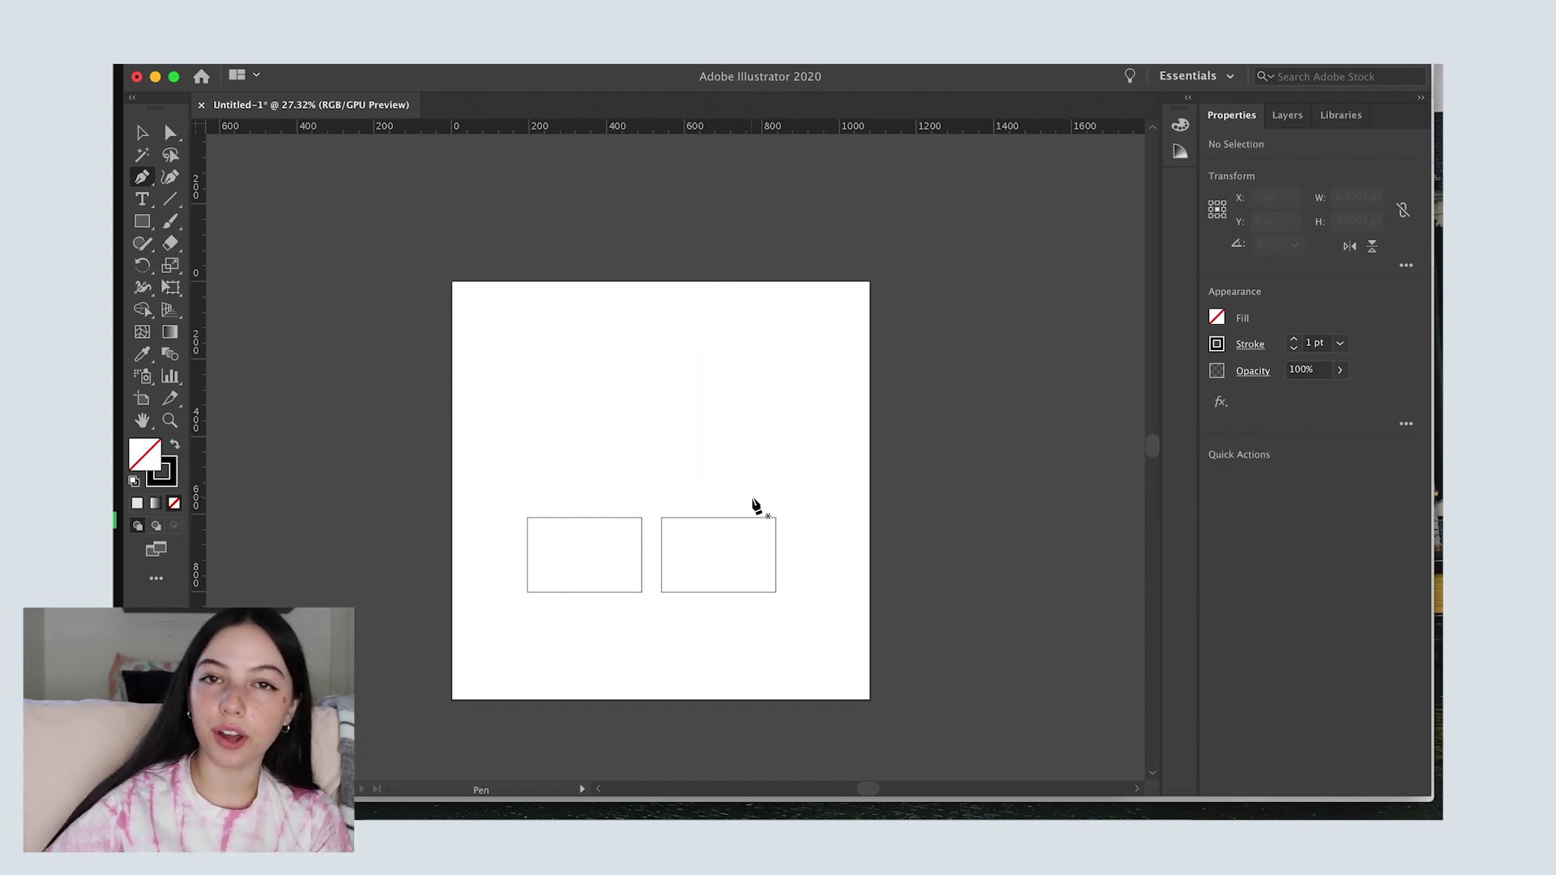
left_click(775, 520)
left_click_drag(757, 456, 714, 396)
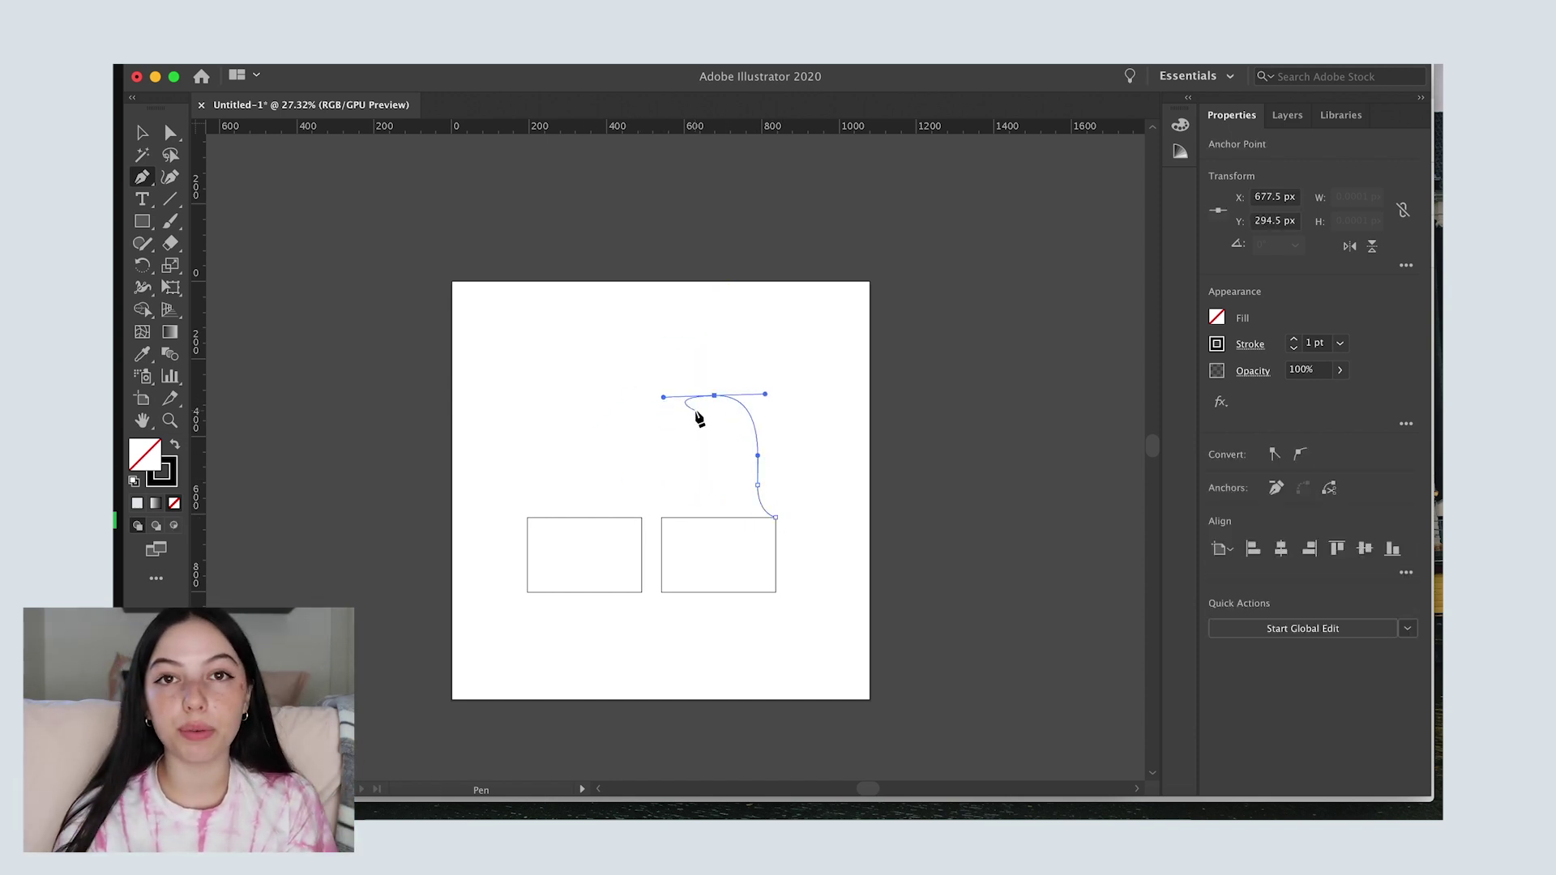
left_click_drag(601, 520, 613, 661)
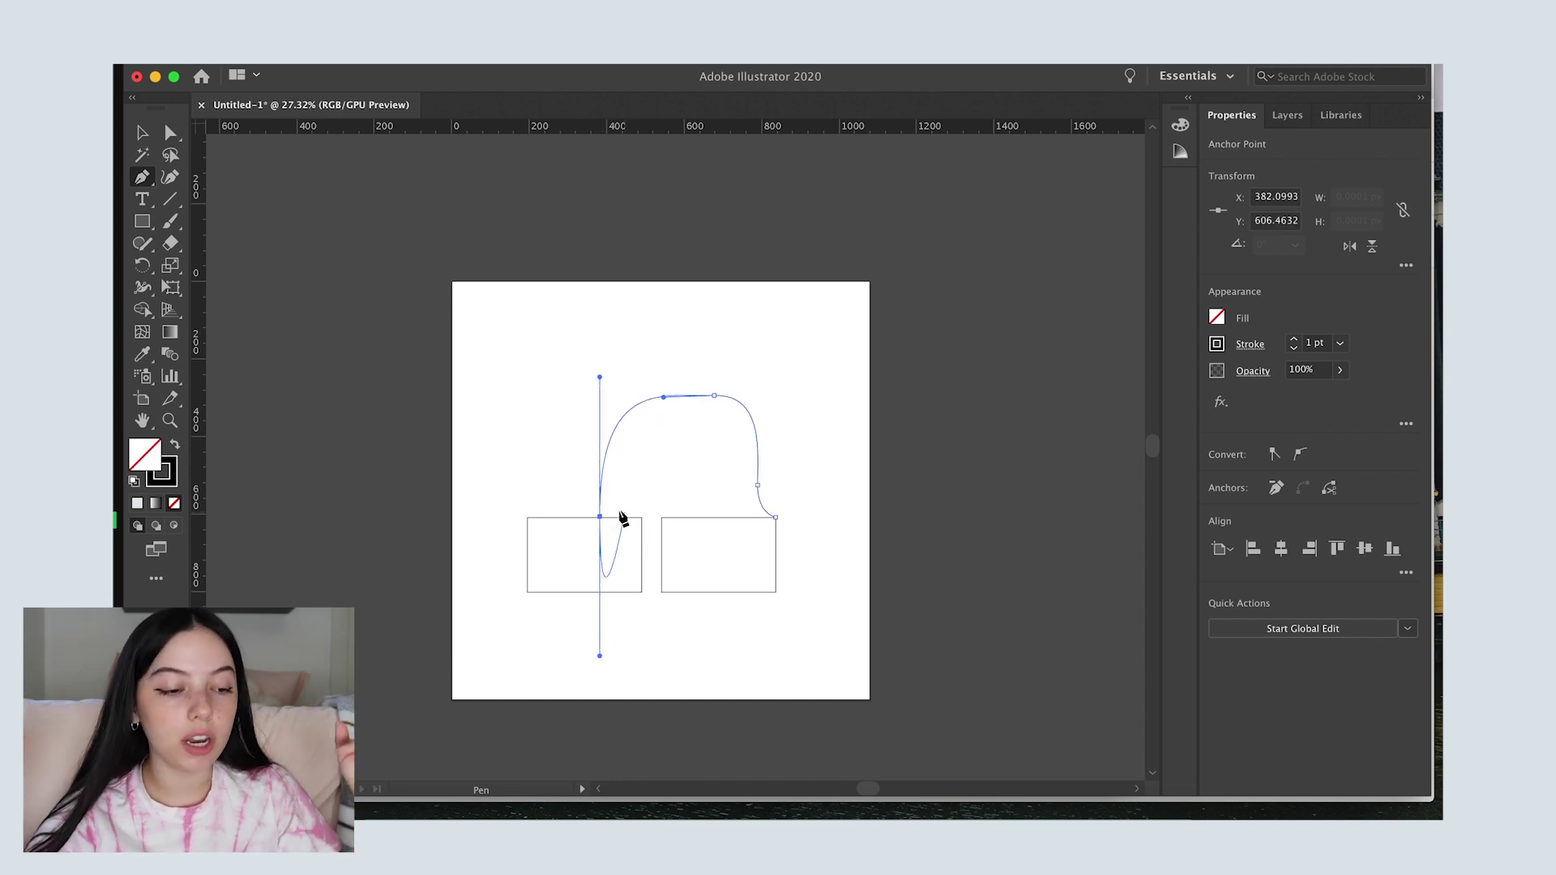
left_click_drag(636, 489, 660, 444)
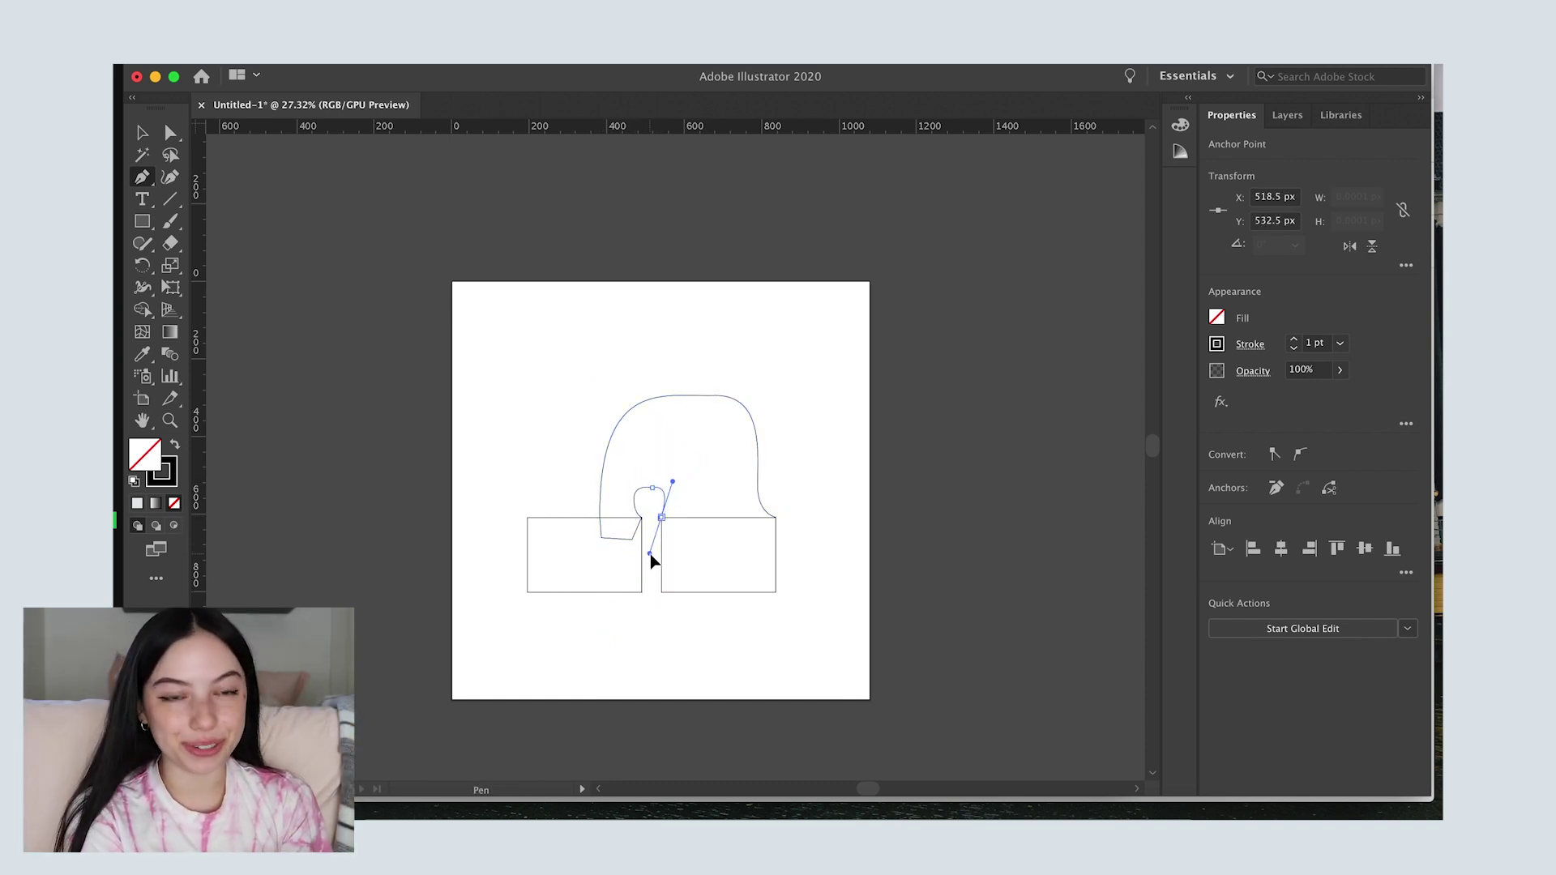
left_click(141, 133)
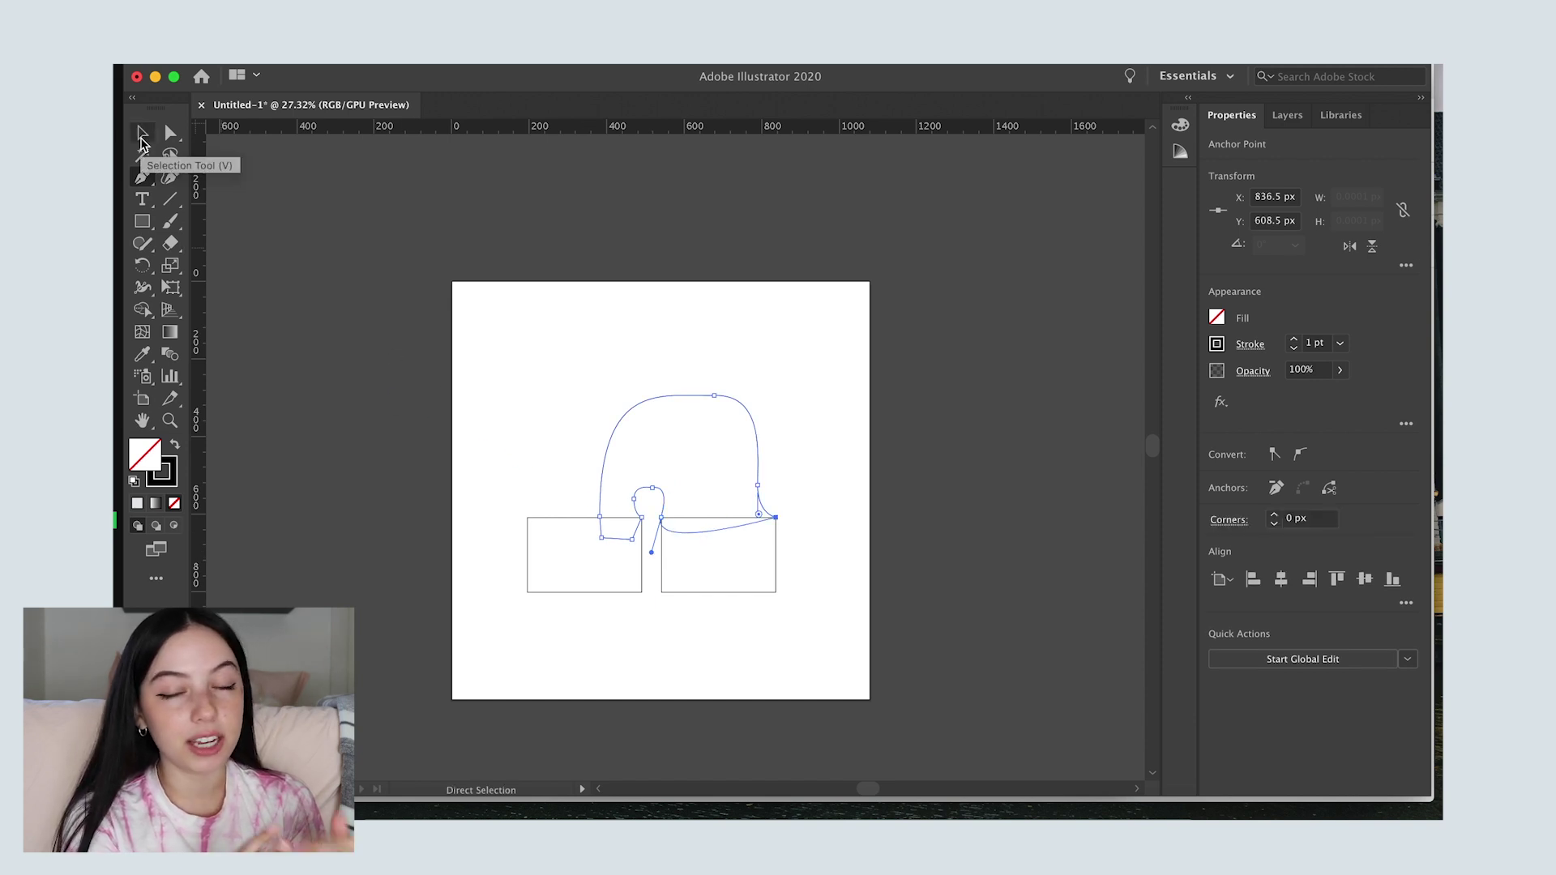
left_click(701, 532)
scroll(701, 531, "up", 5)
key("a")
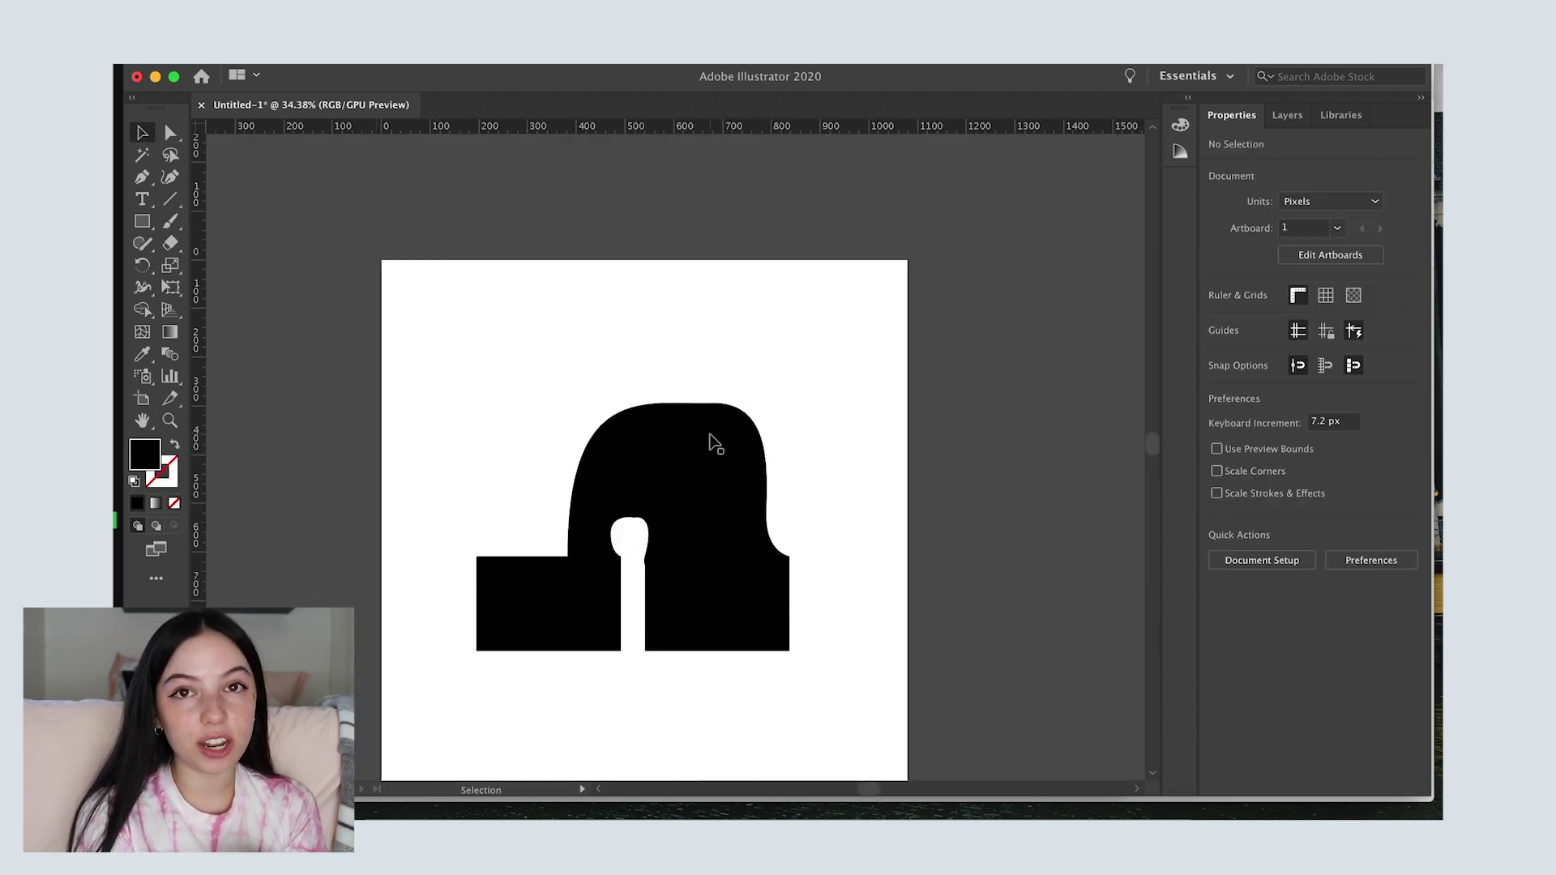
Step: Begin outlining the flared stem from the left corner with the Pen tool
key("p")
left_click(477, 557)
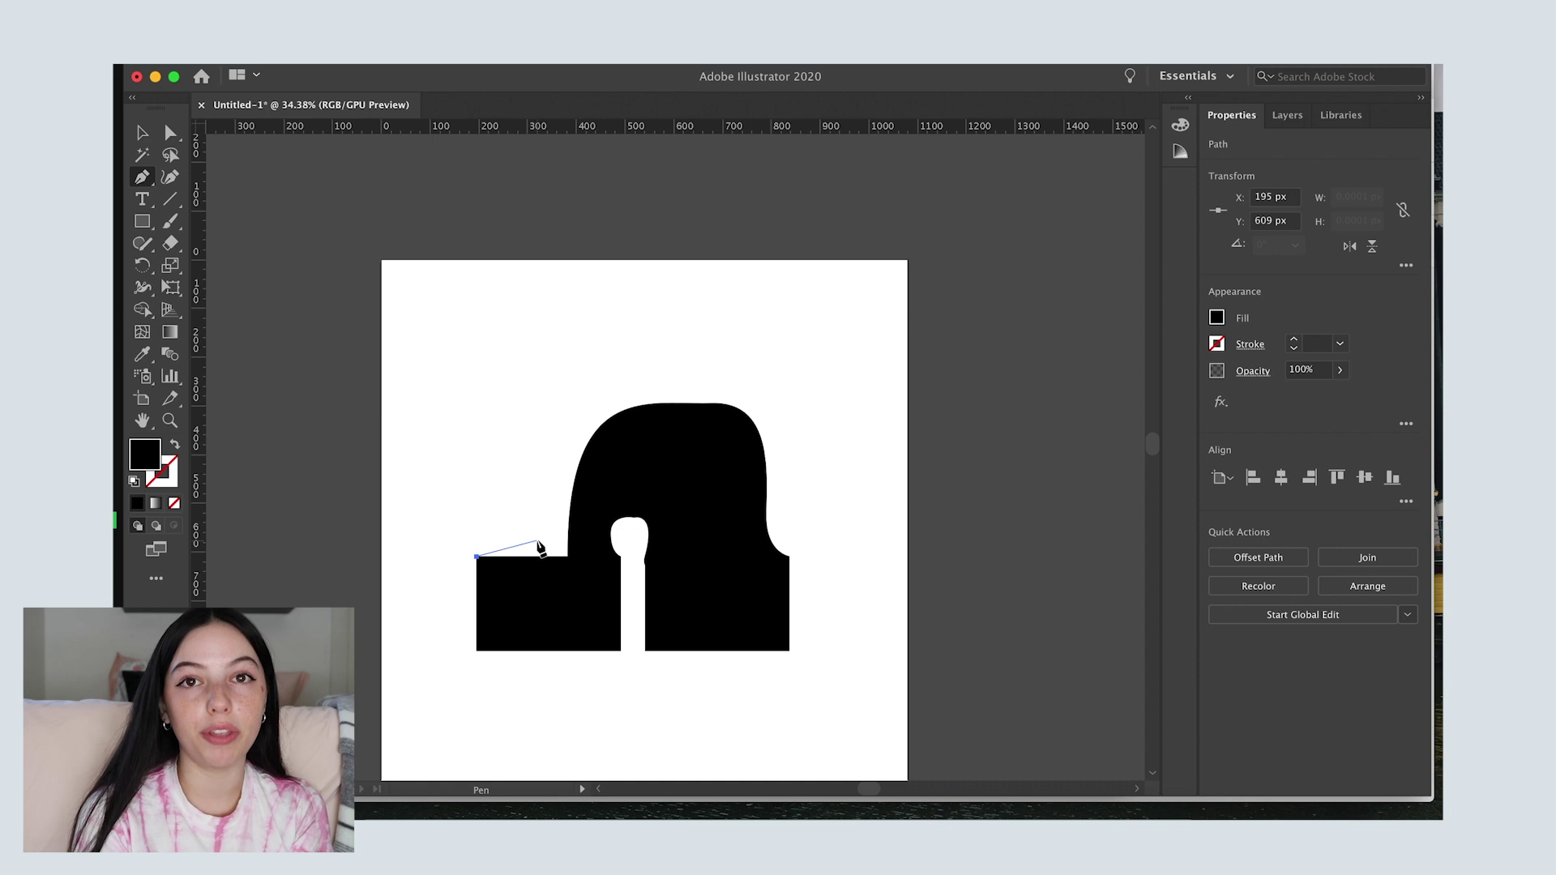
left_click_drag(521, 395, 479, 385)
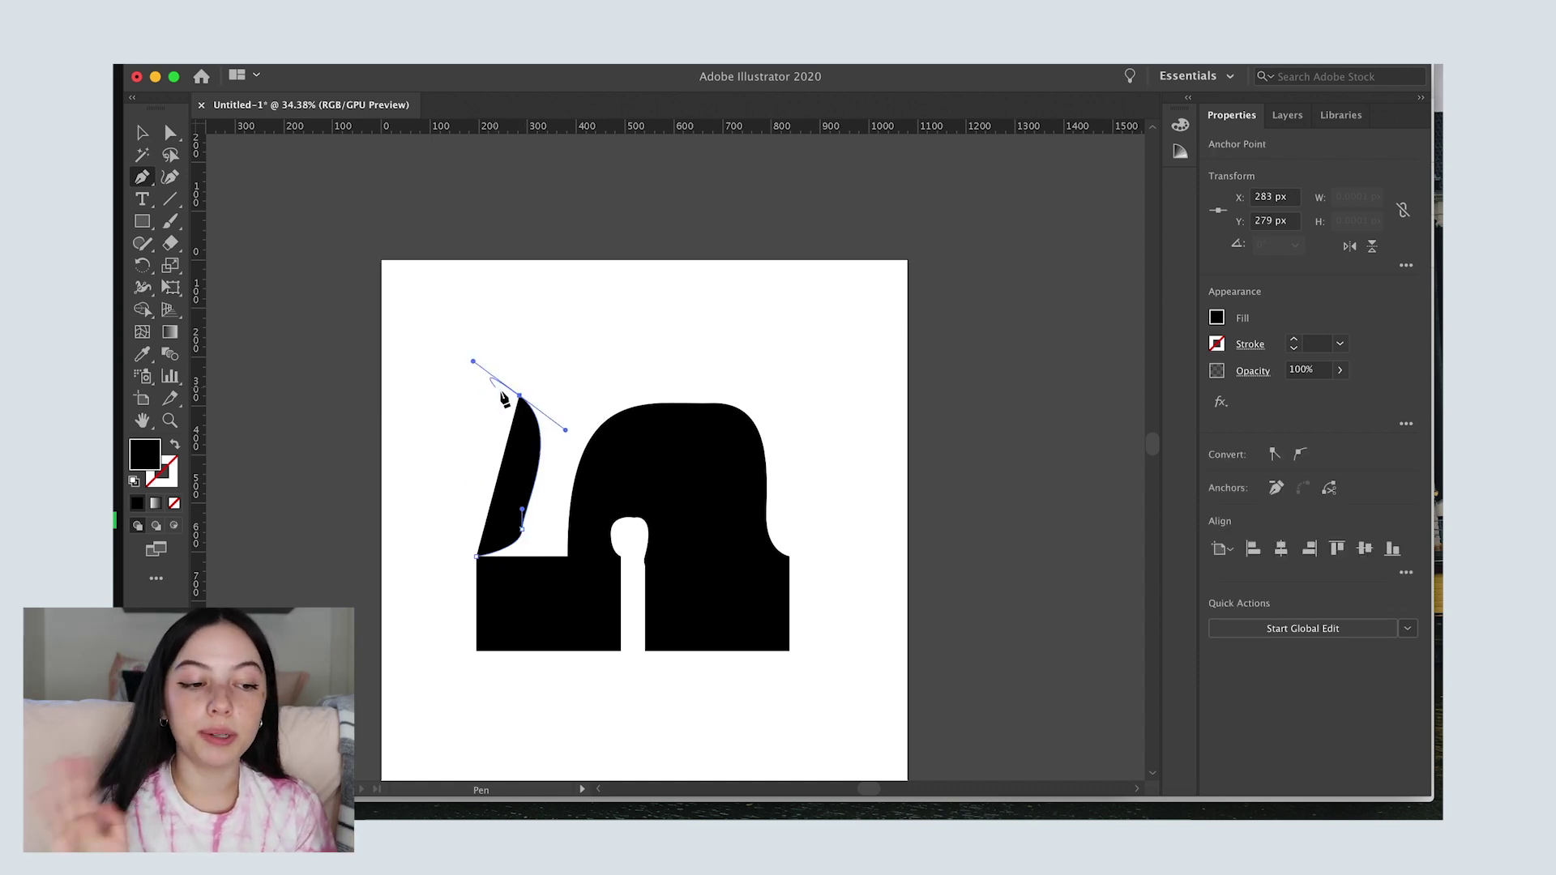
left_click(478, 380)
left_click(579, 325)
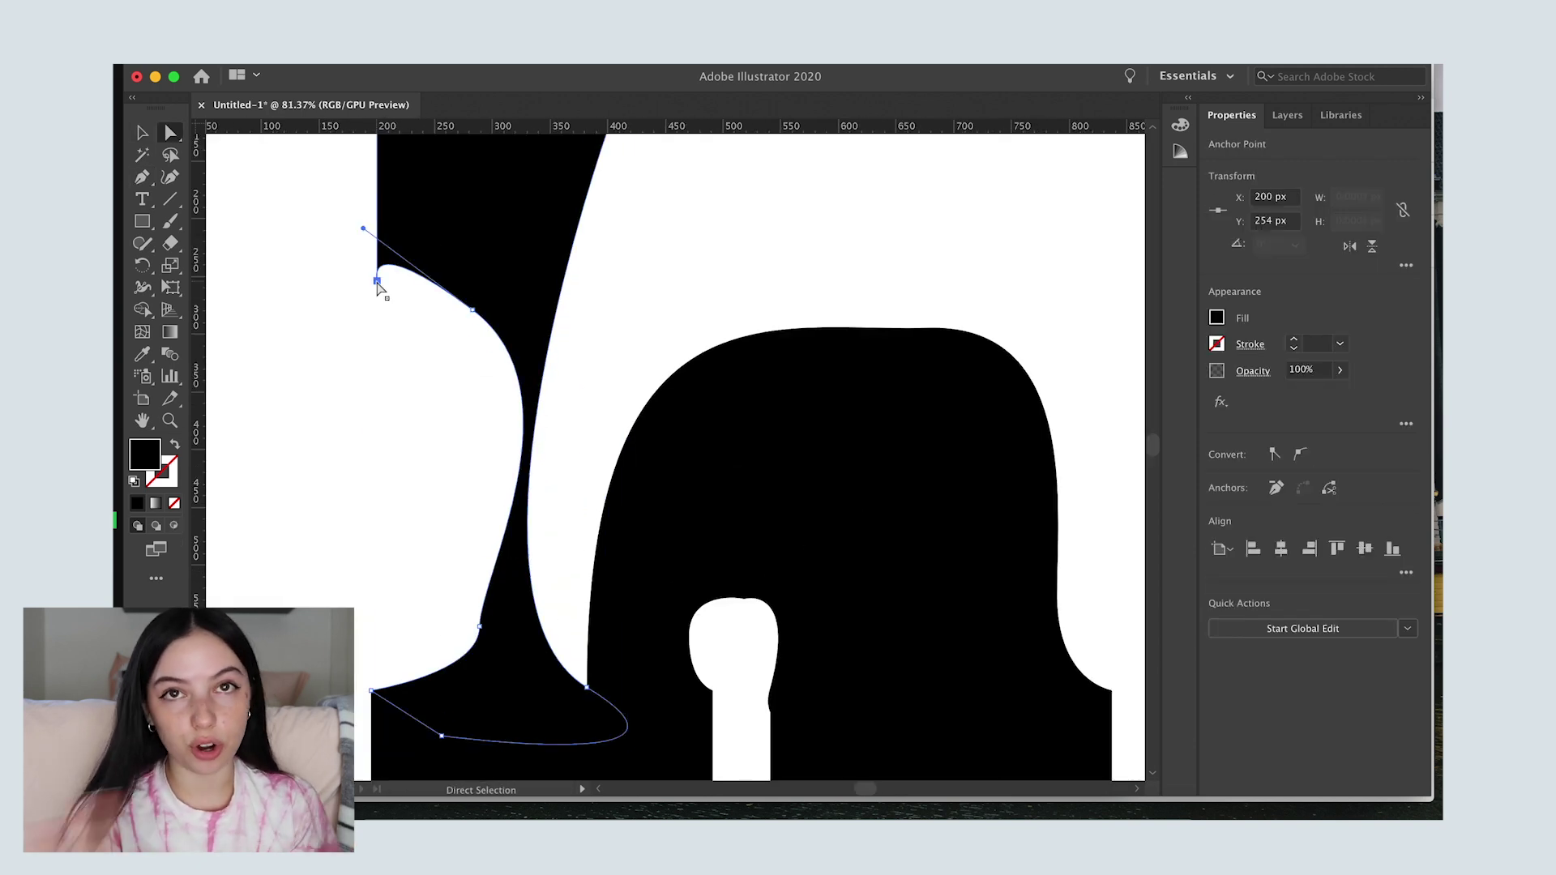
left_click(380, 268)
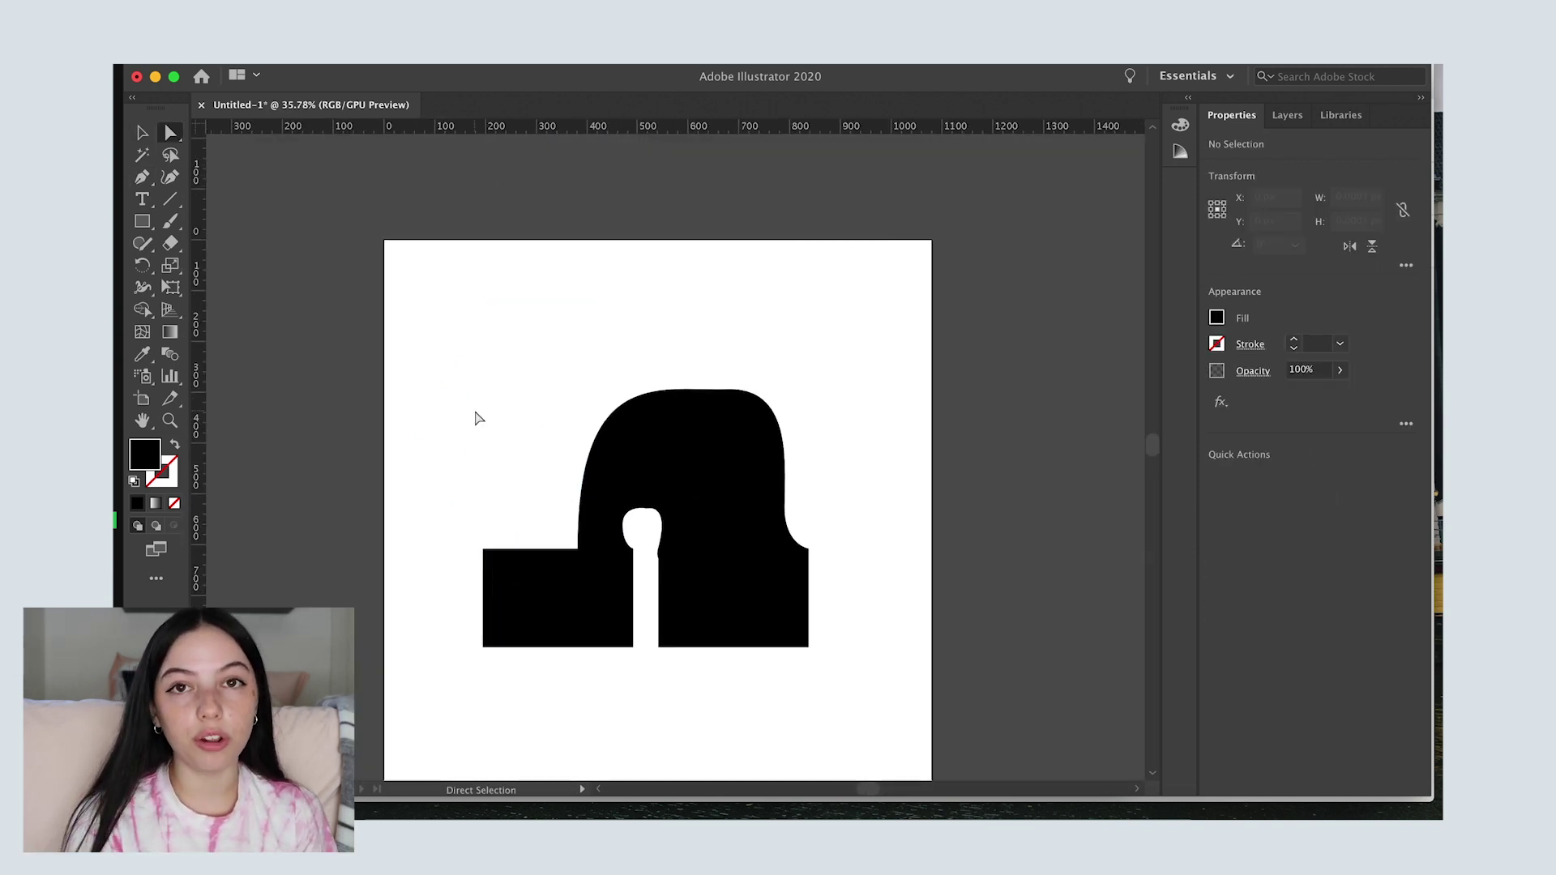
Step: Redraw the stem from the arch's left base to the top and smooth its right edge
key("p")
left_click(577, 550)
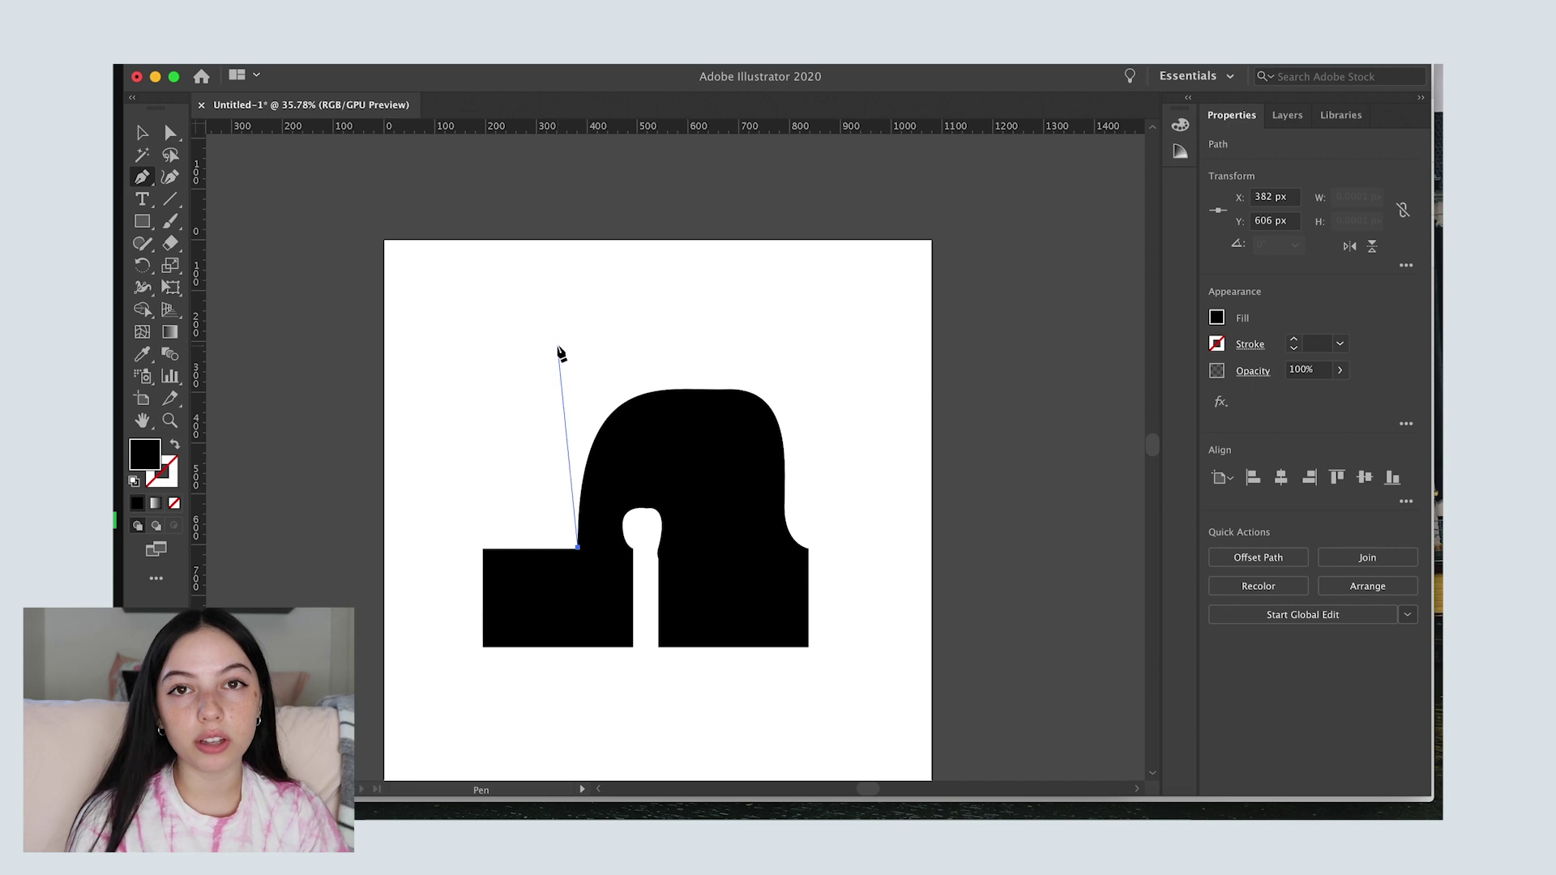
left_click_drag(558, 345, 585, 288)
left_click_drag(487, 317, 495, 438)
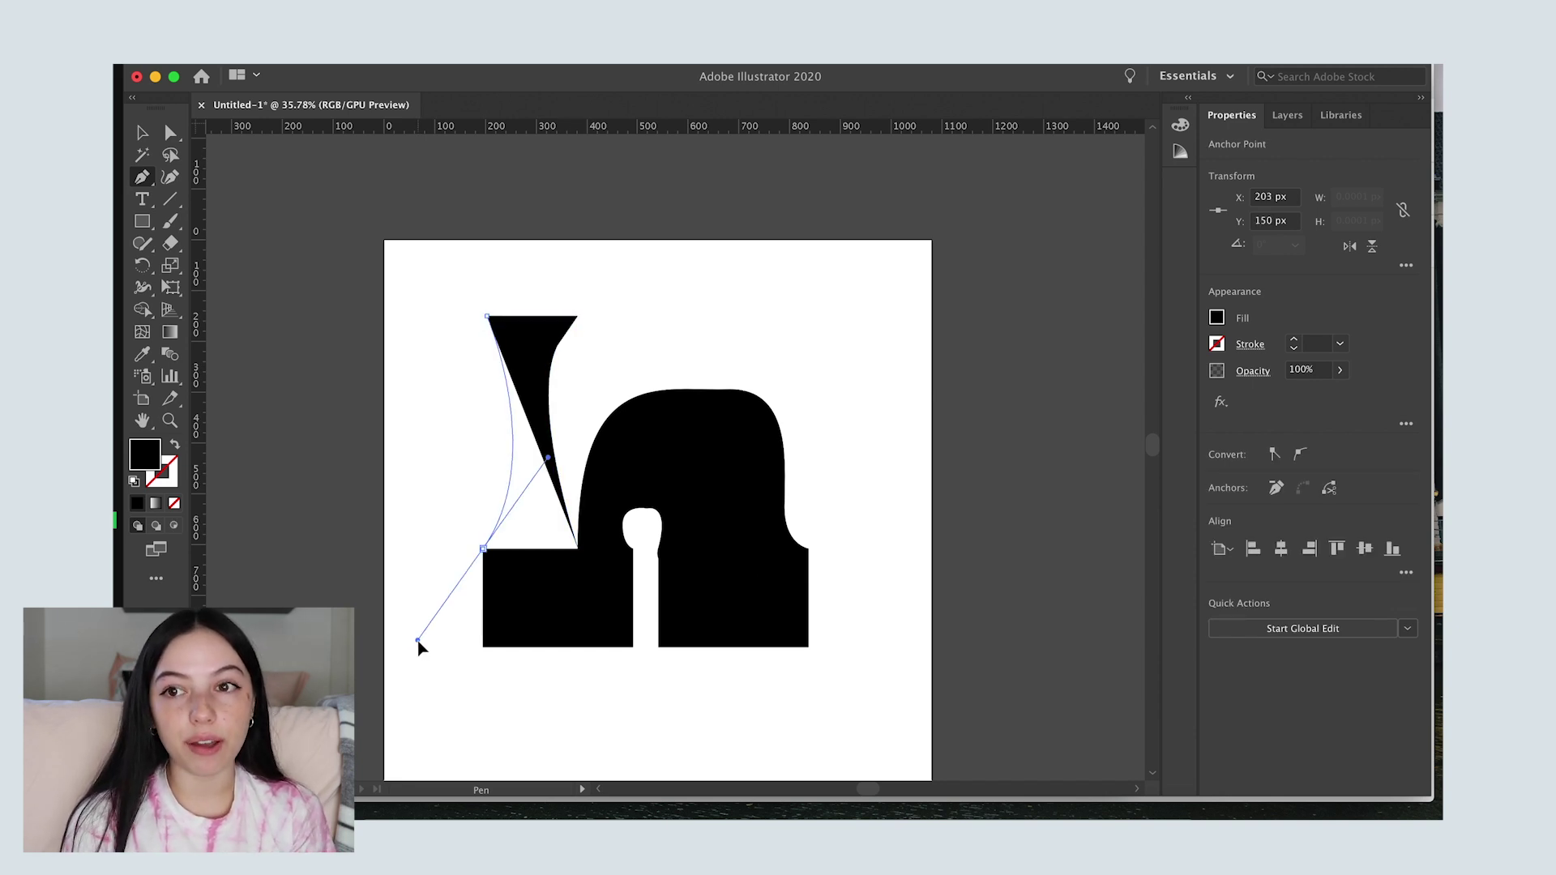
left_click_drag(487, 550, 421, 648)
key("a")
left_click_drag(551, 413, 557, 401)
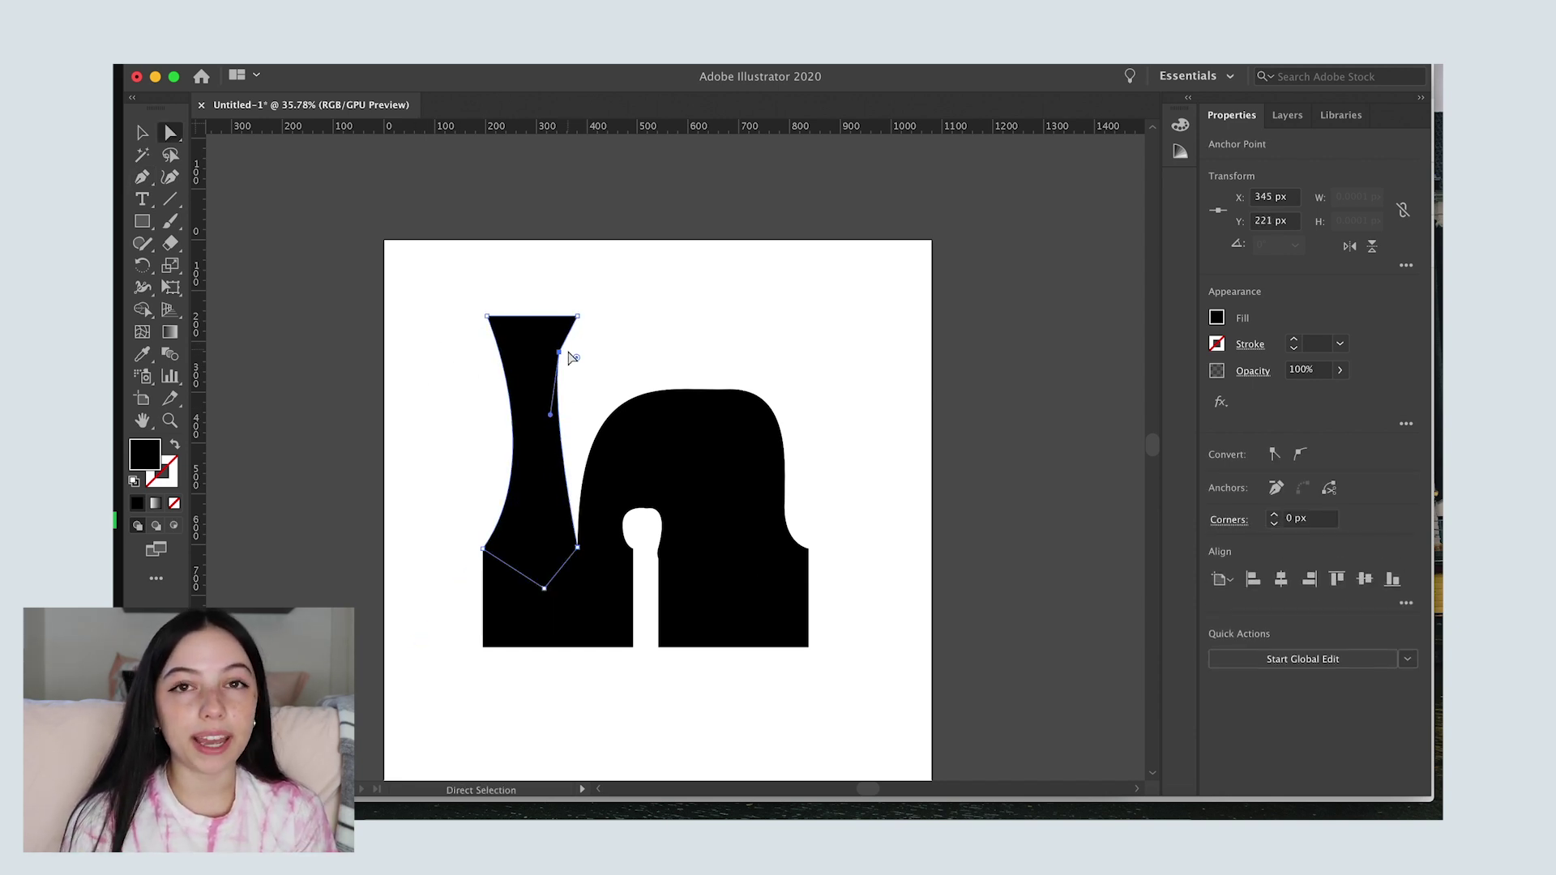
left_click(522, 462)
left_click(681, 304)
scroll(476, 341, "up", 1)
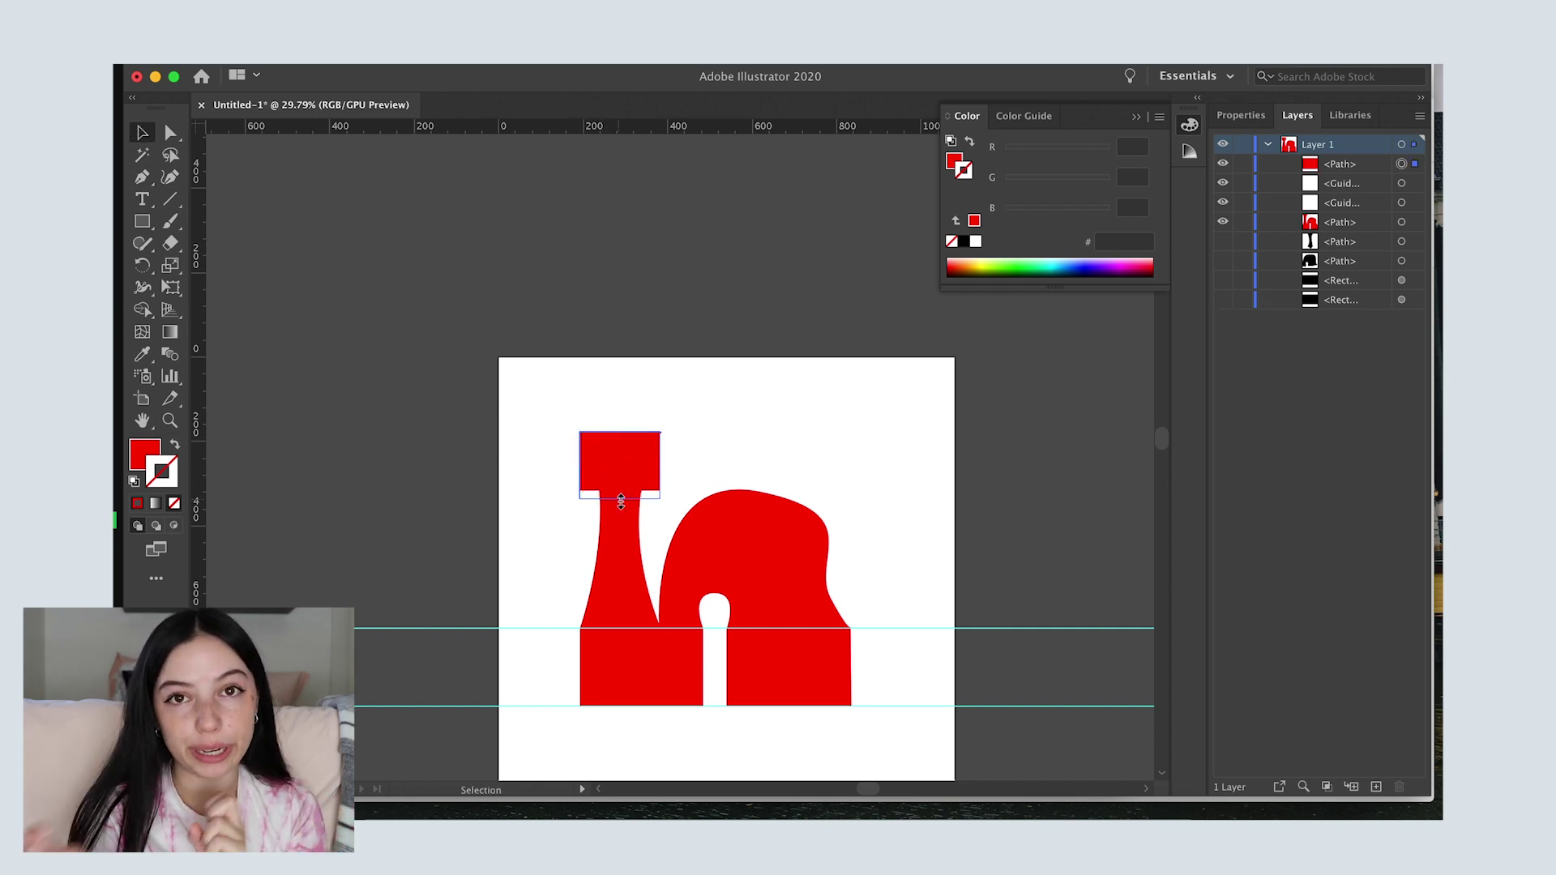
scroll(657, 462, "down", 1)
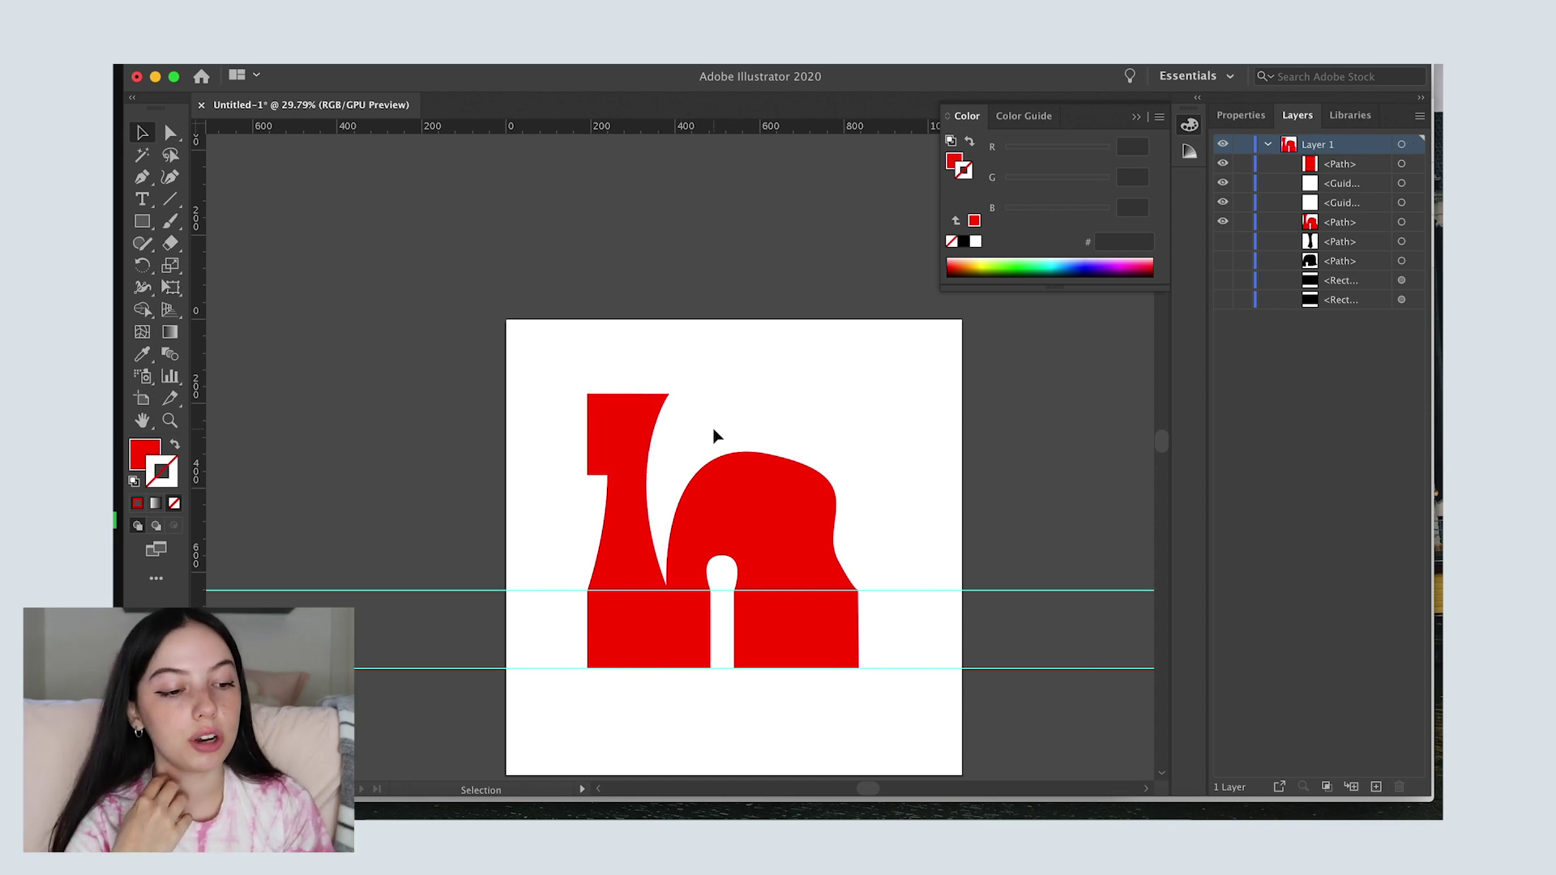
scroll(654, 438, "up", 3)
scroll(569, 383, "up", 2)
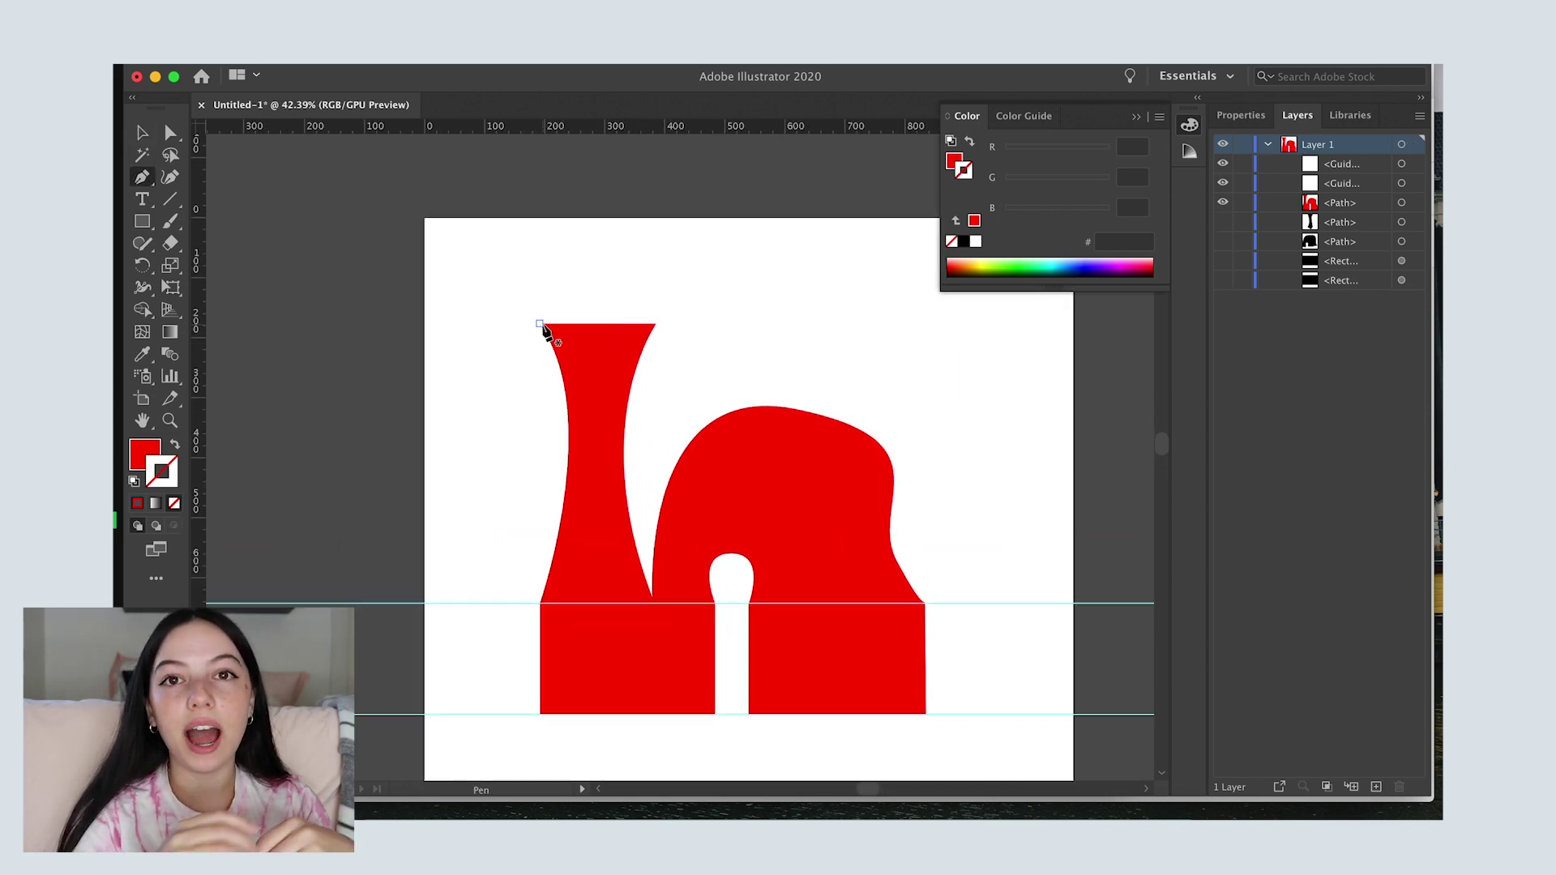
Step: Hide the guides and select the whole red letter, then clear the selection
left_click(542, 329)
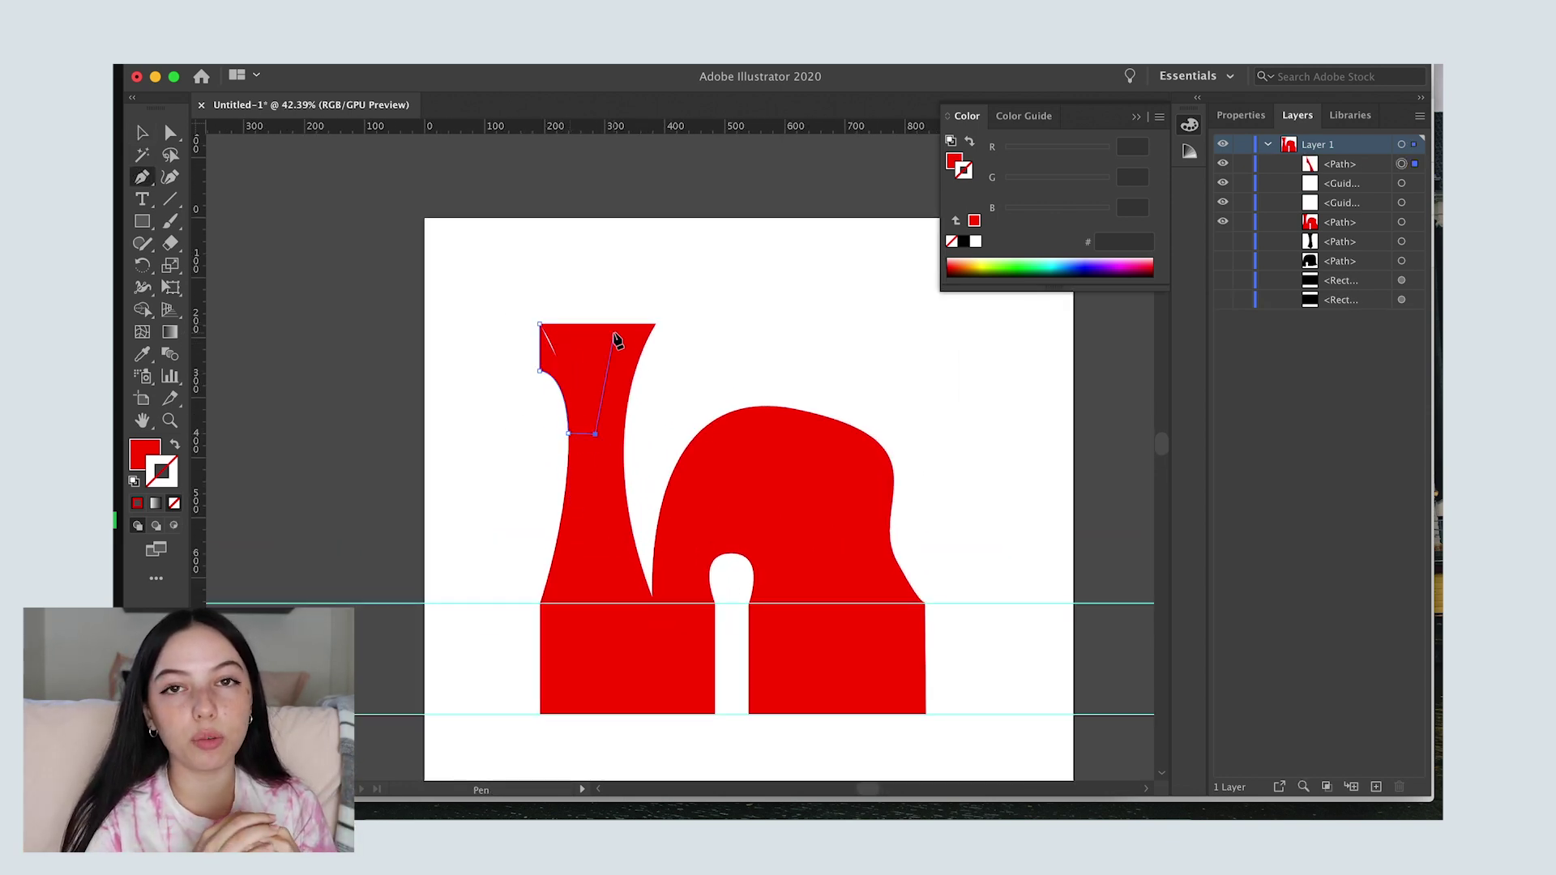
key("a")
scroll(535, 365, "up", 3)
scroll(541, 419, "up", 5)
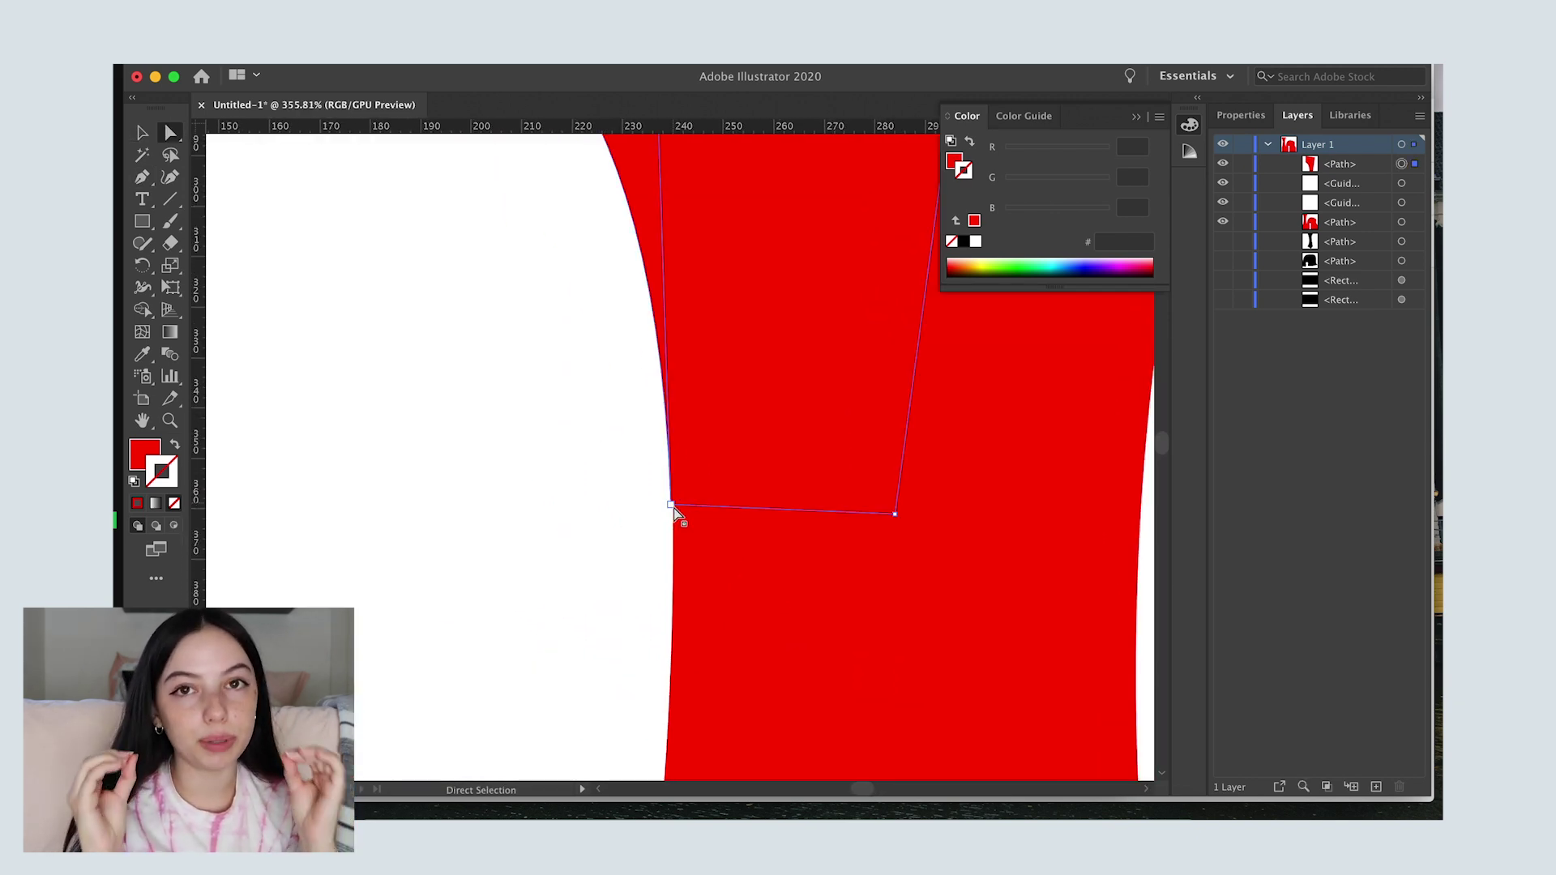
scroll(677, 519, "down", 5)
scroll(680, 486, "down", 3)
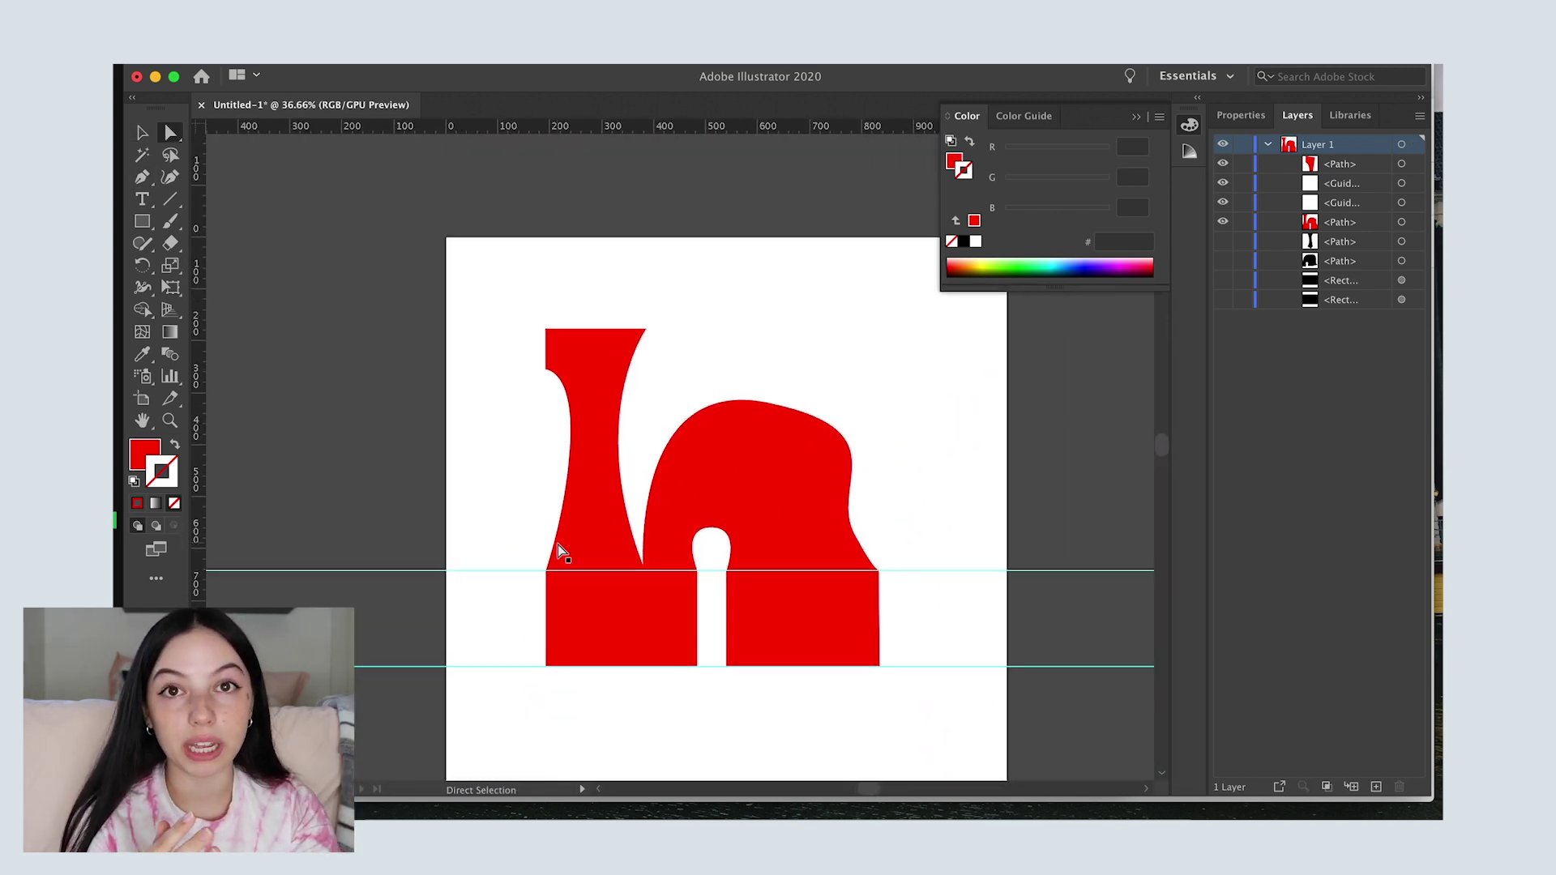
key("super+semicolon")
key("v")
left_click(669, 511)
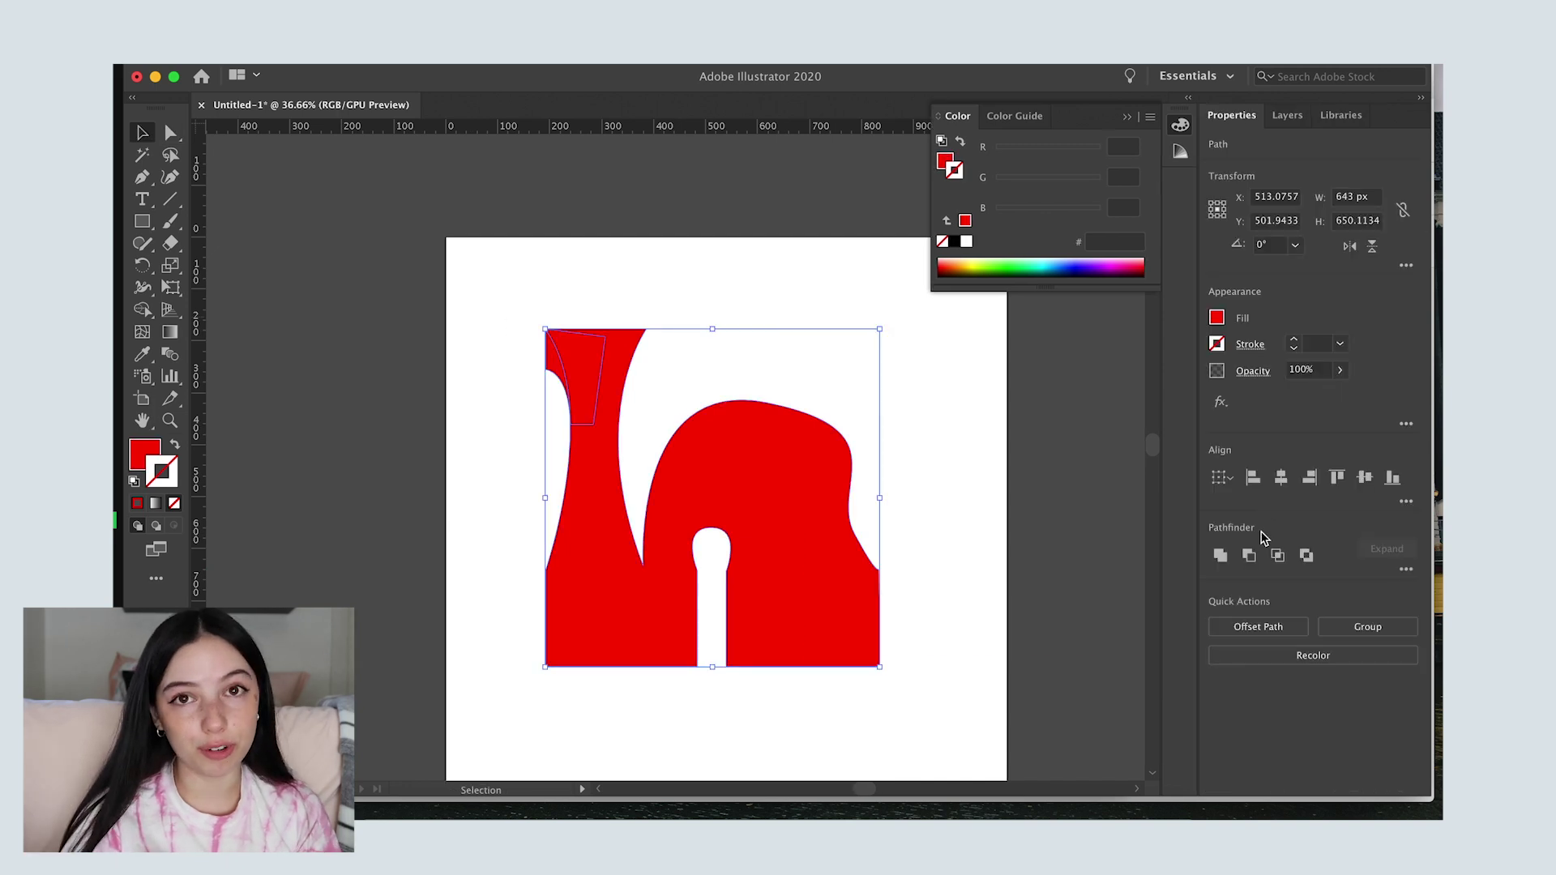
left_click(526, 504)
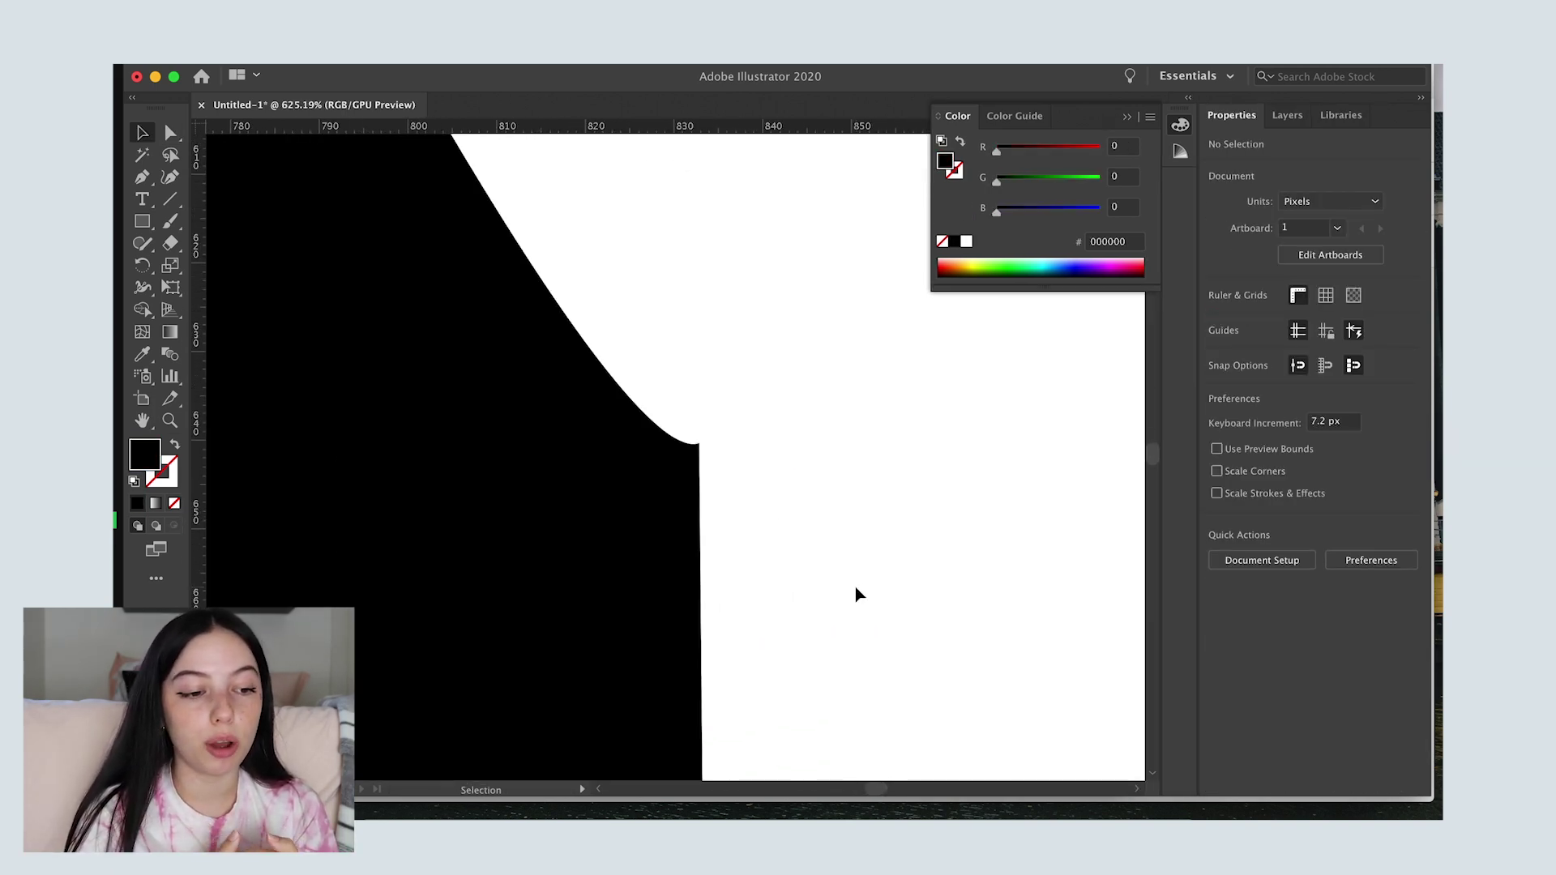
Step: Inspect the anchors at the shoulder base and the top of the h arch
left_click(811, 466)
scroll(815, 468, "up", 1)
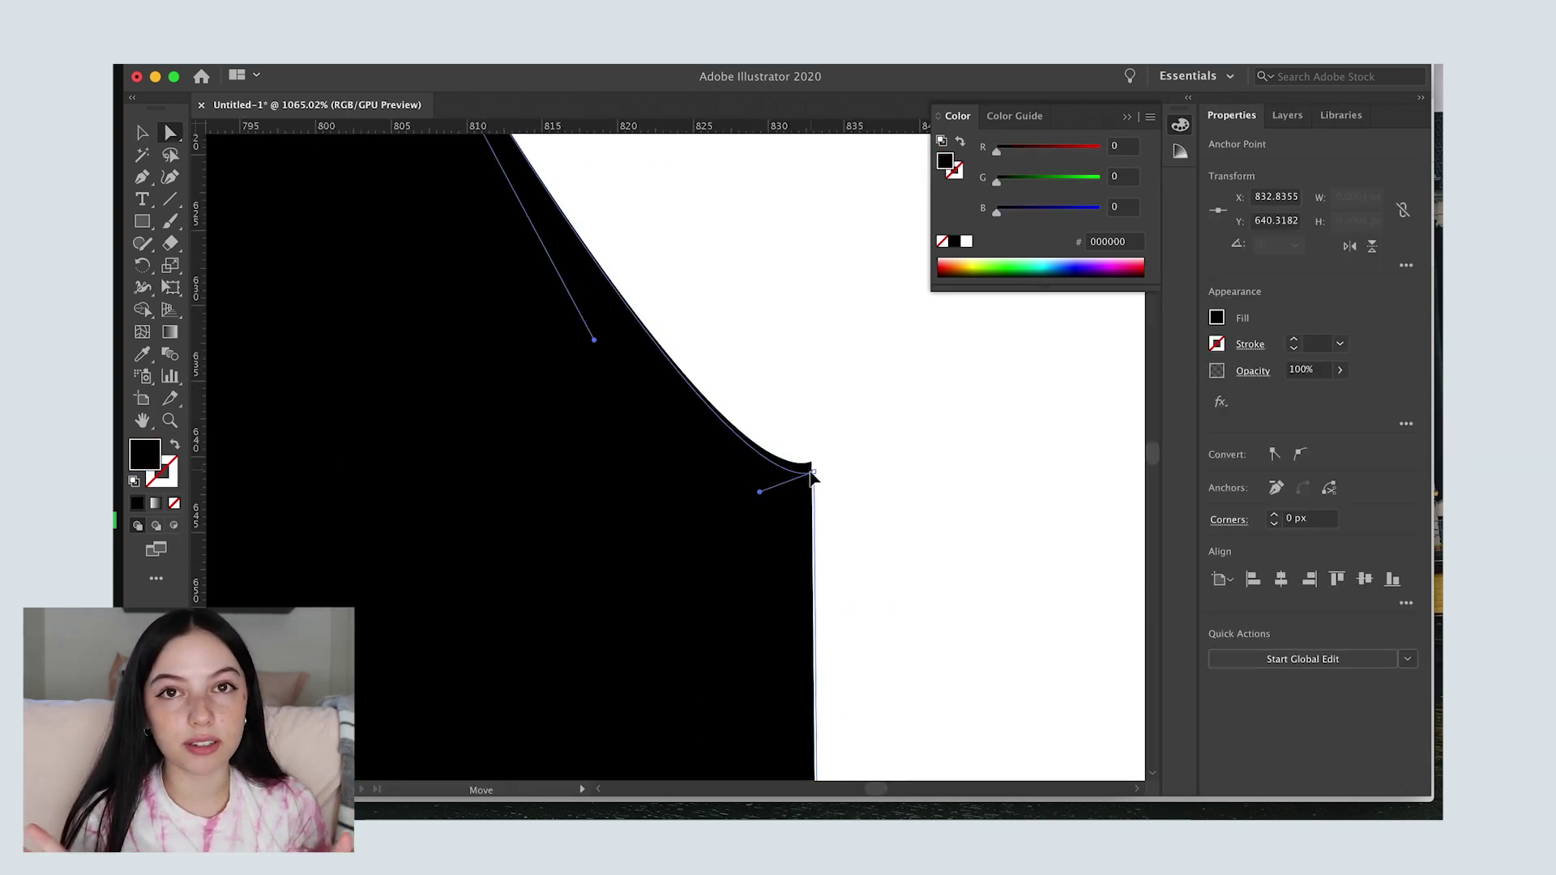
left_click(838, 462)
scroll(757, 492, "down", 5)
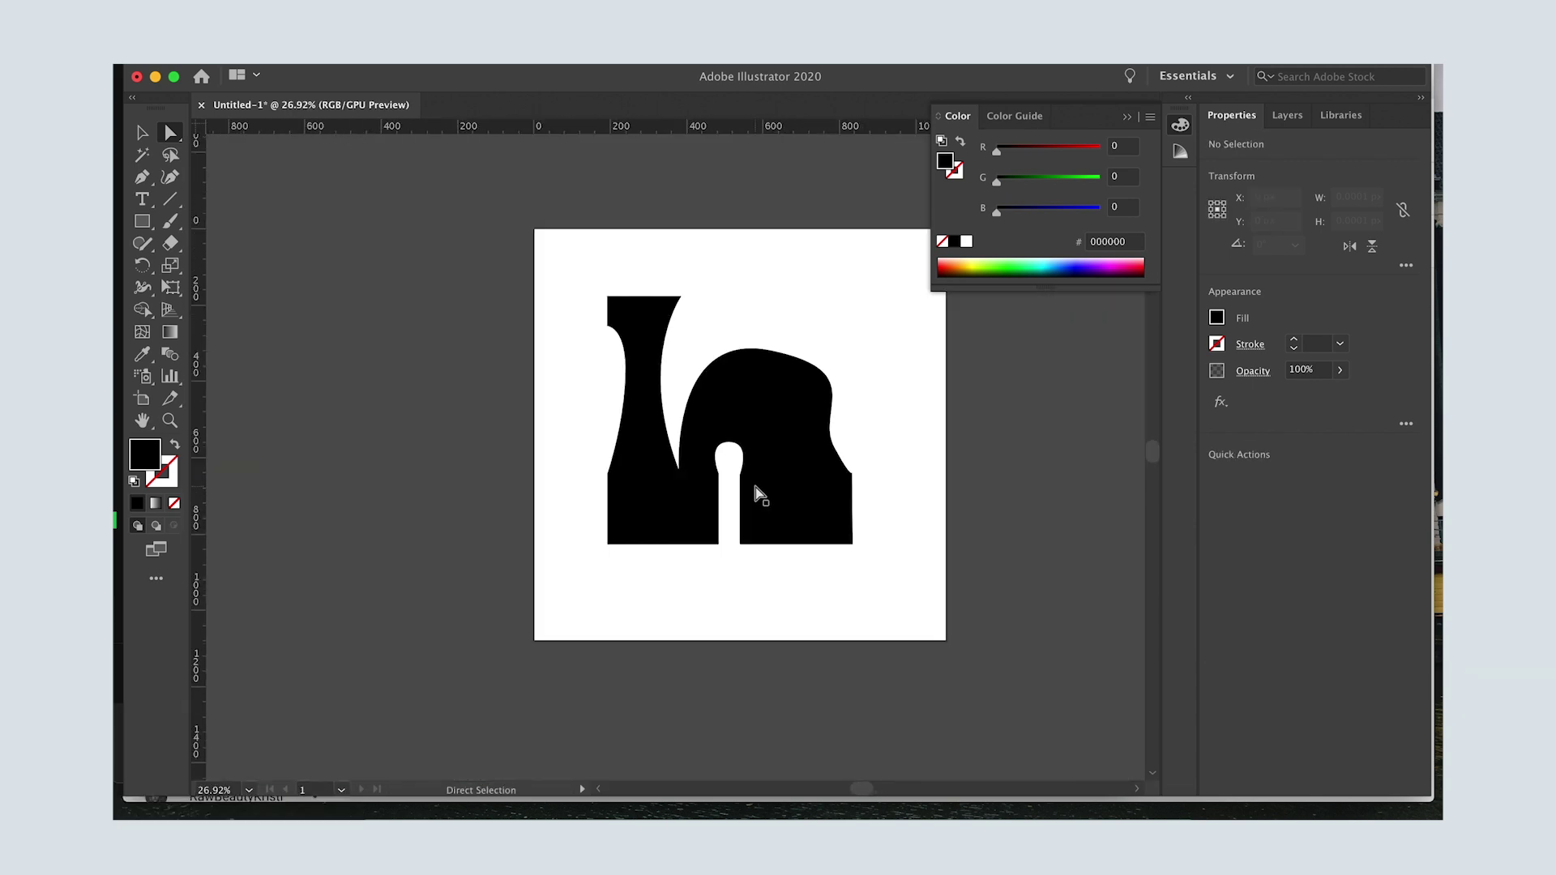
scroll(756, 492, "up", 2)
left_click(569, 438)
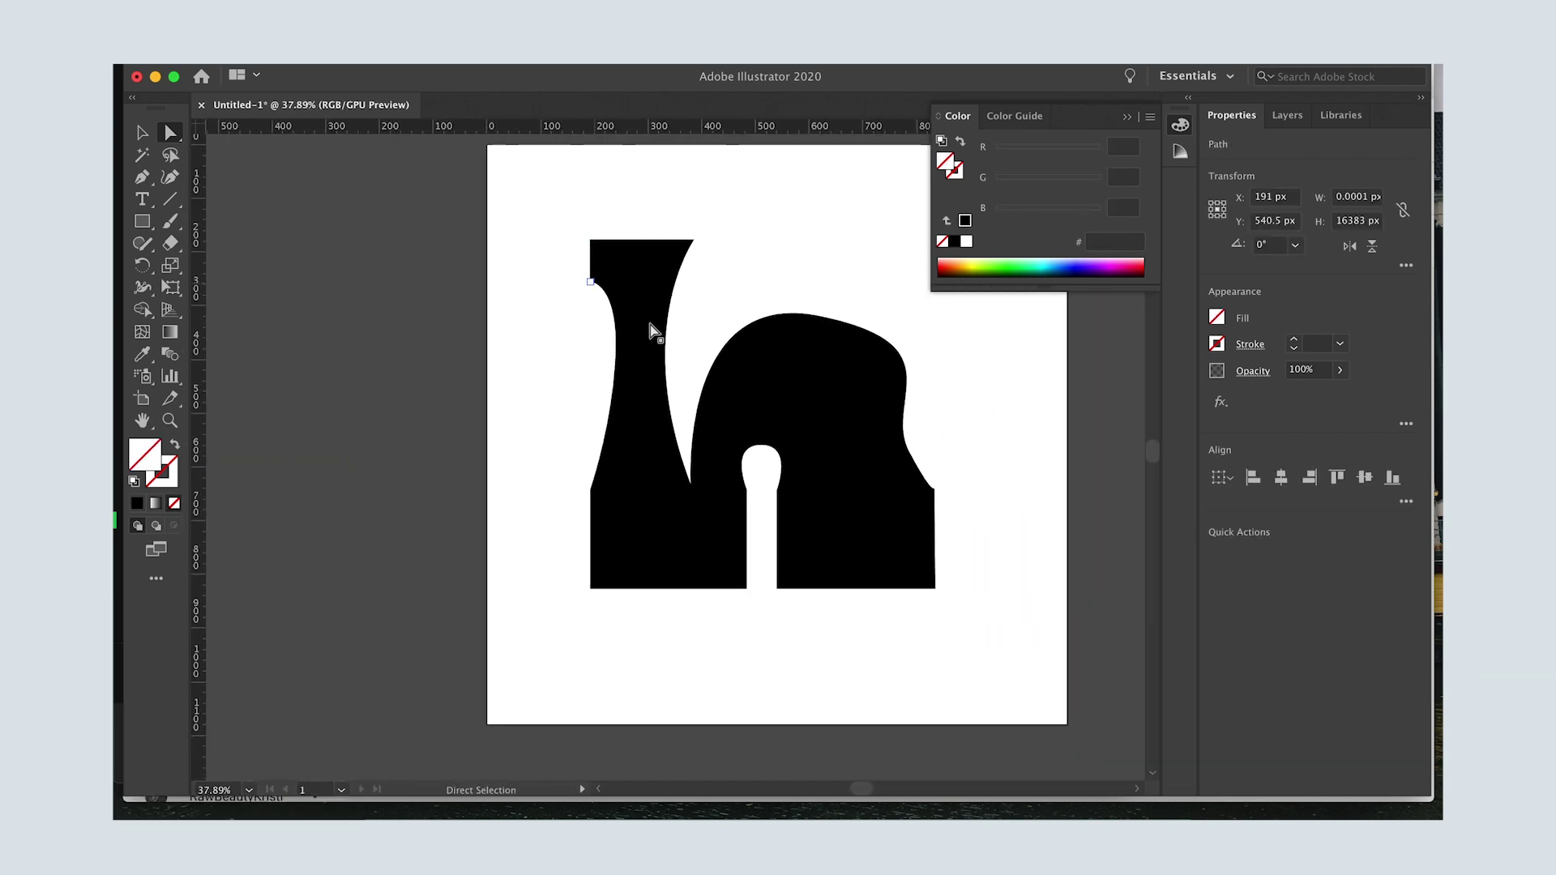
scroll(653, 331, "down", 1)
left_click(741, 345)
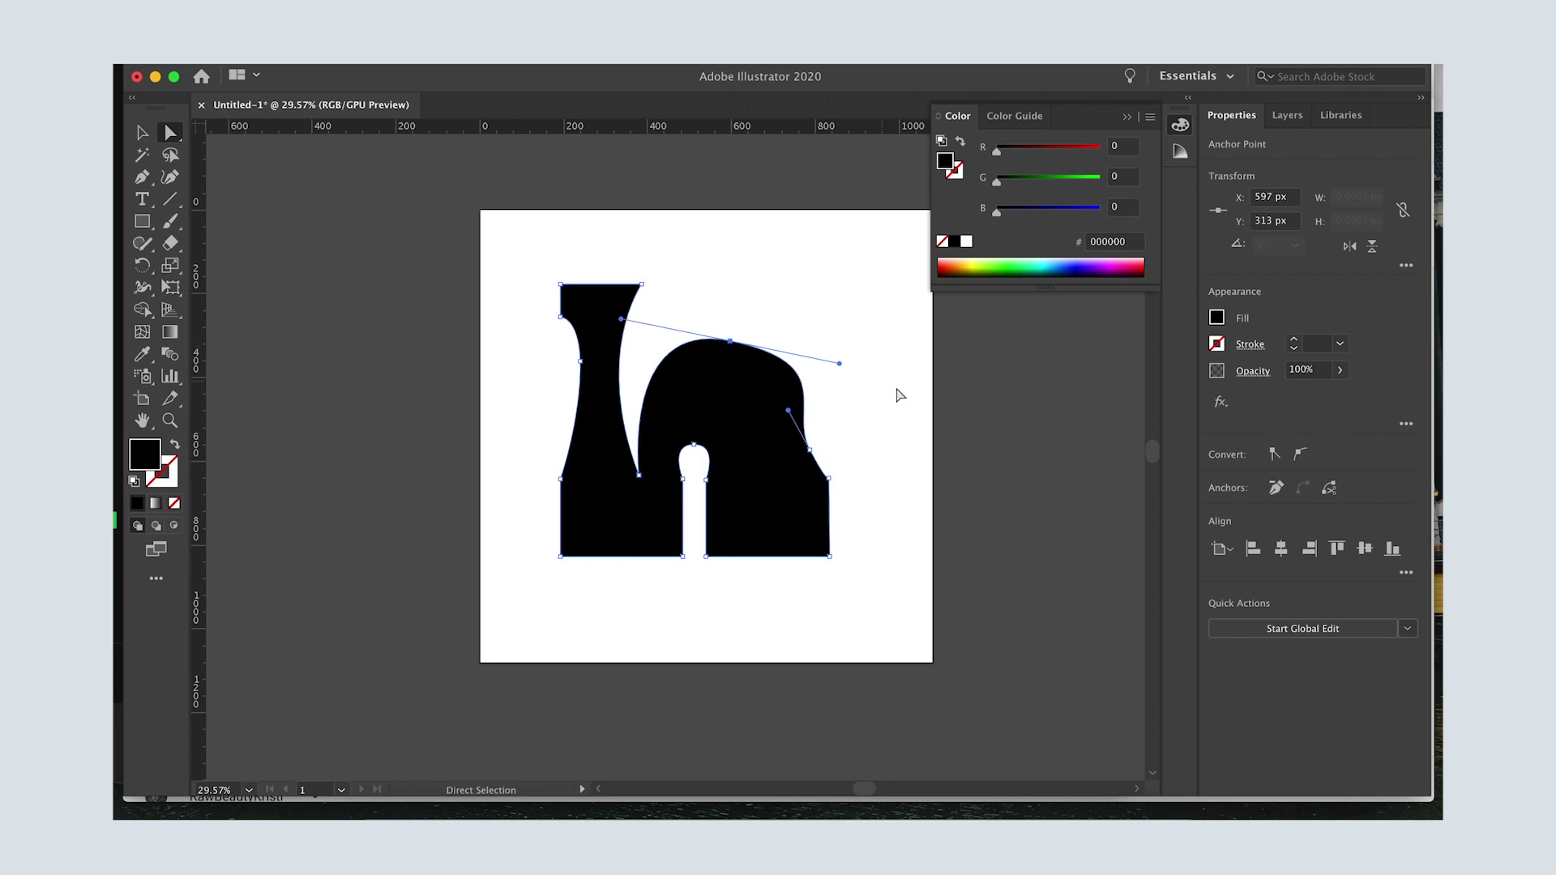
left_click(887, 466)
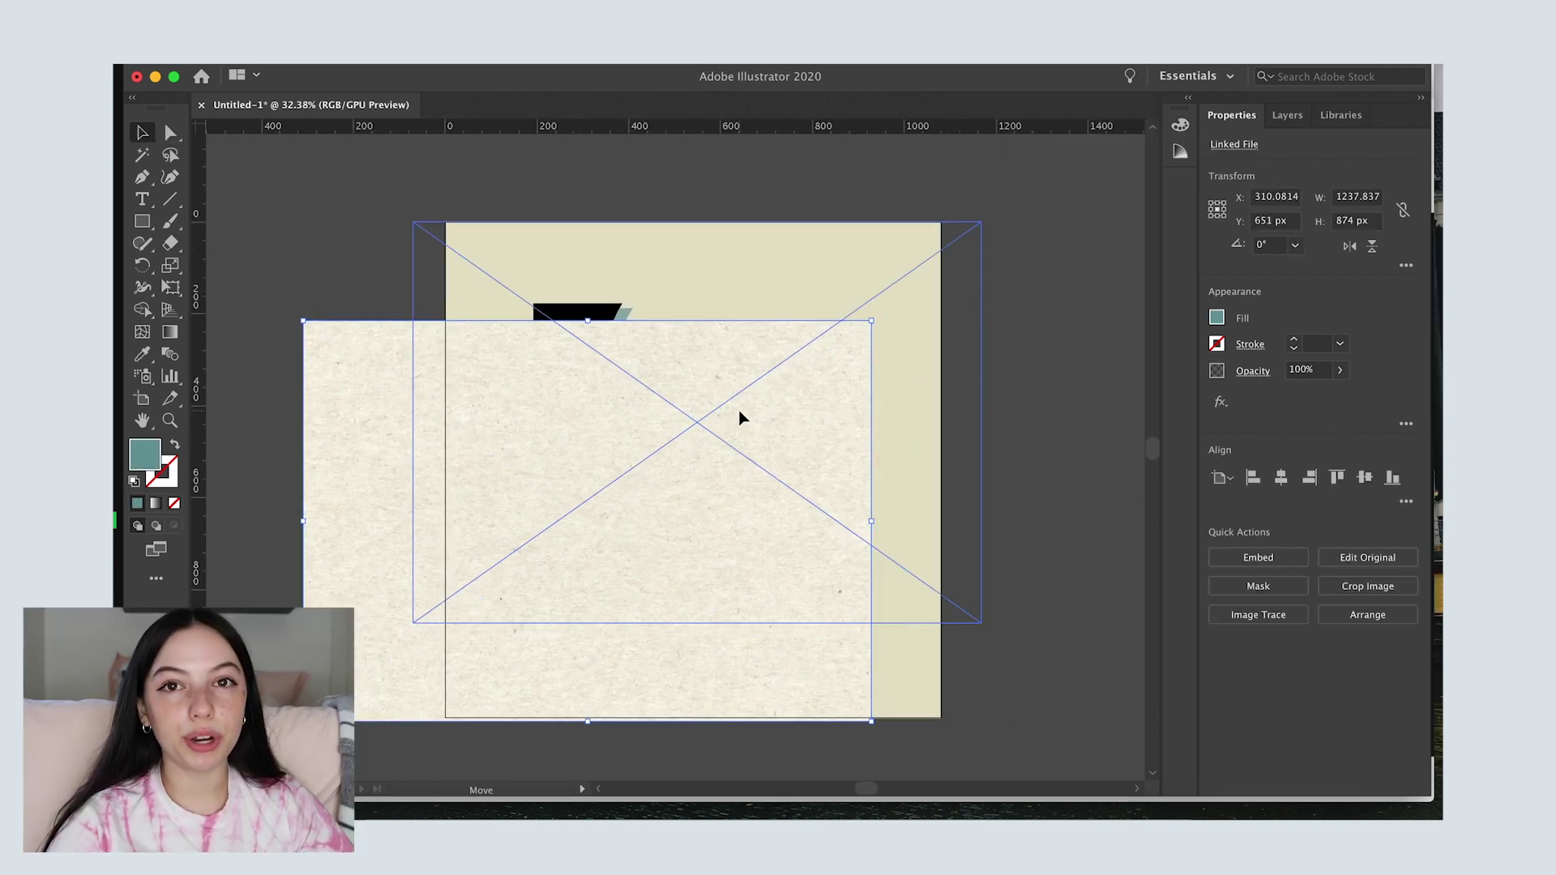
Step: Enlarge the paper texture to cover the whole artboard
left_click_drag(851, 609, 1087, 740)
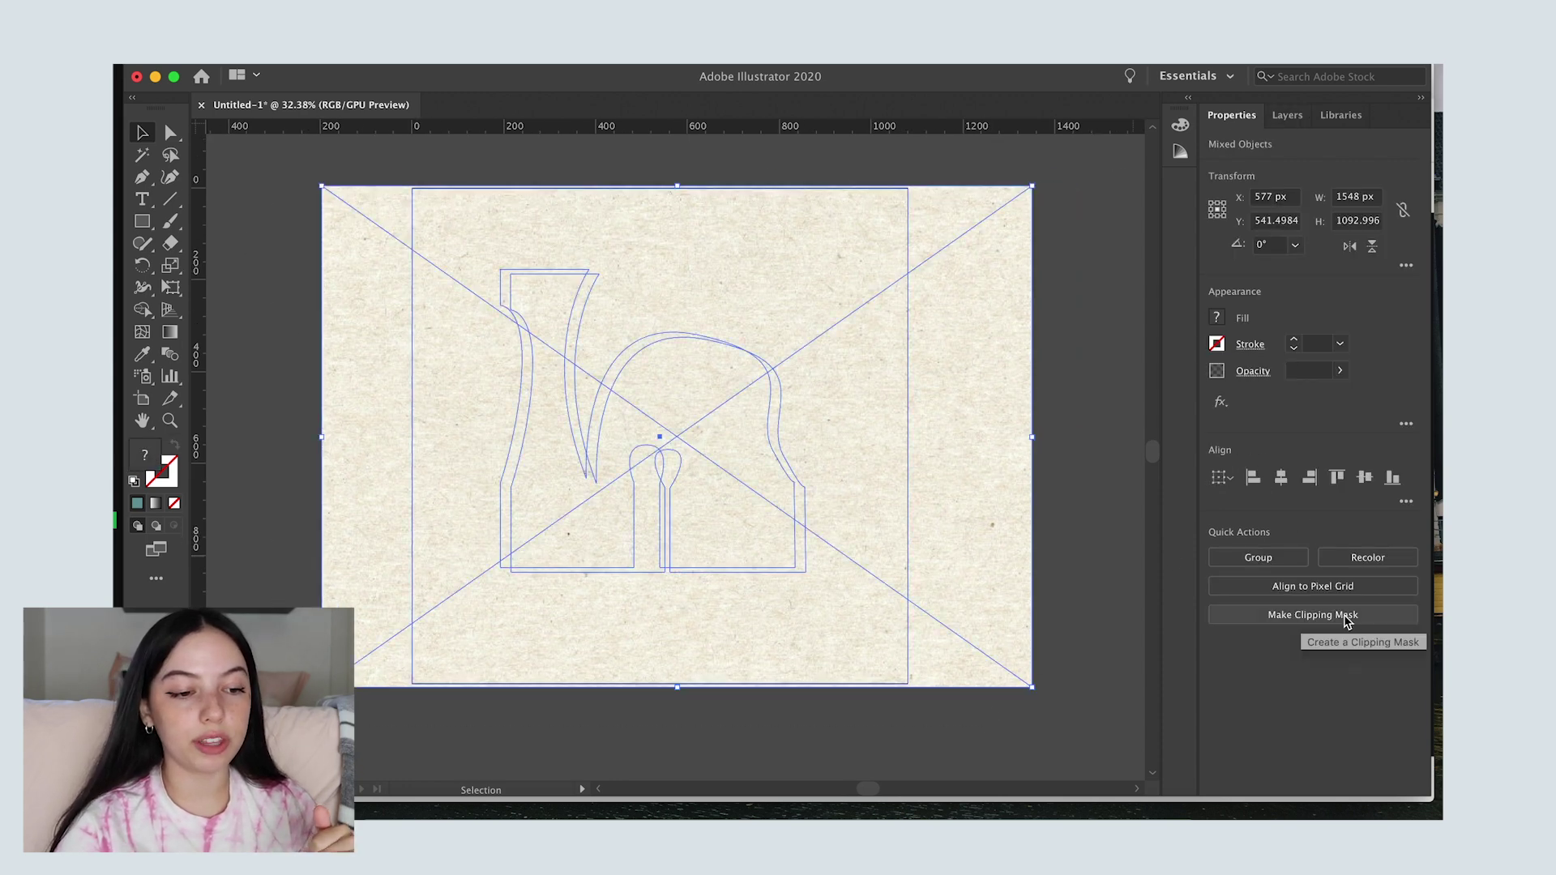
left_click(523, 61)
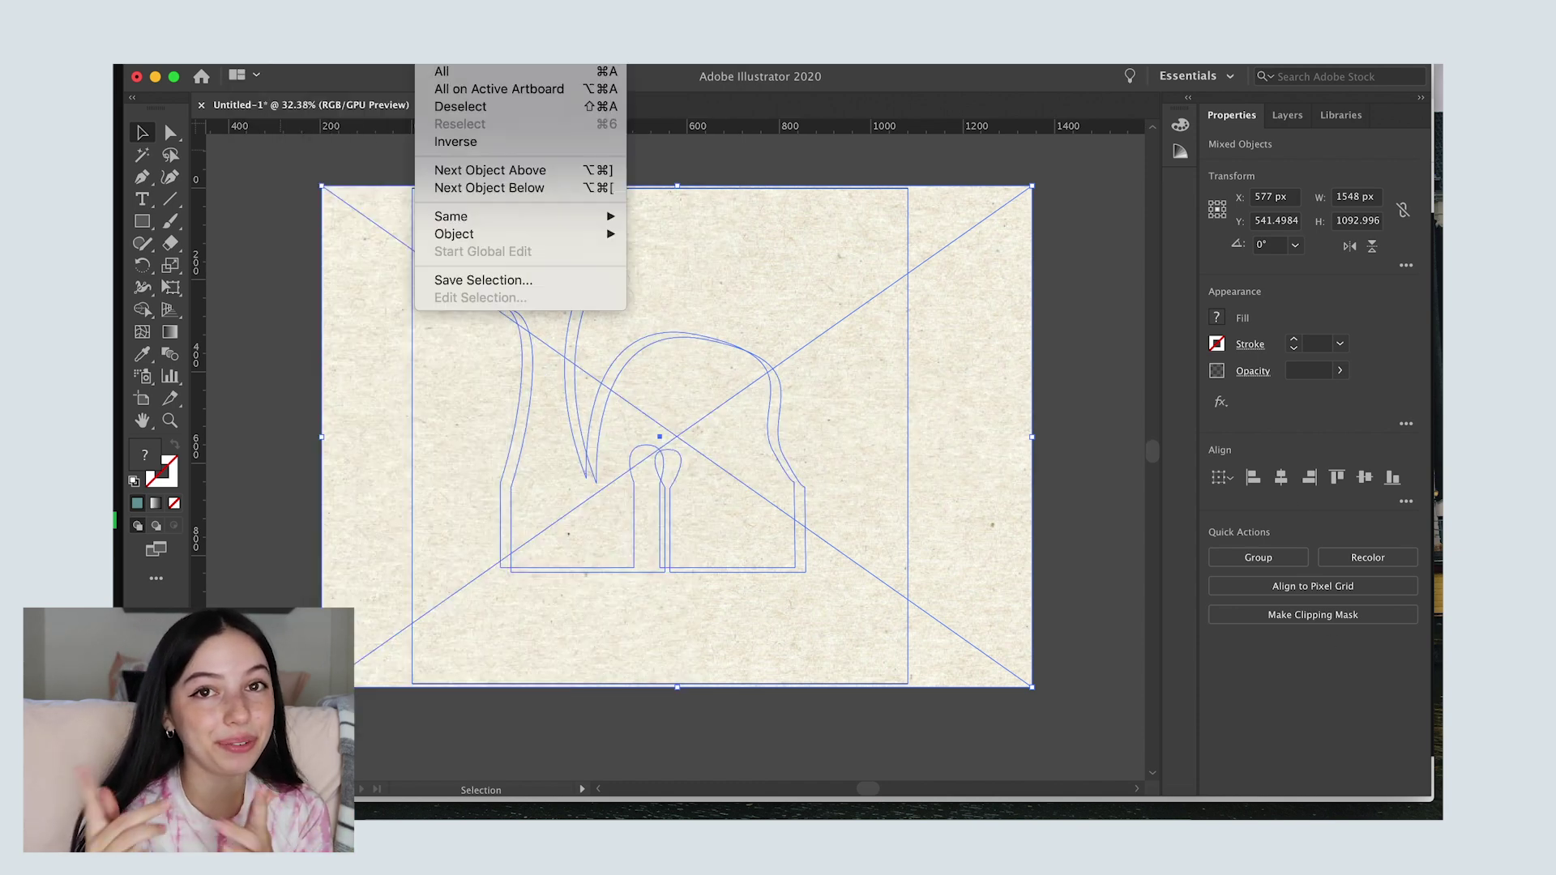
key("Escape")
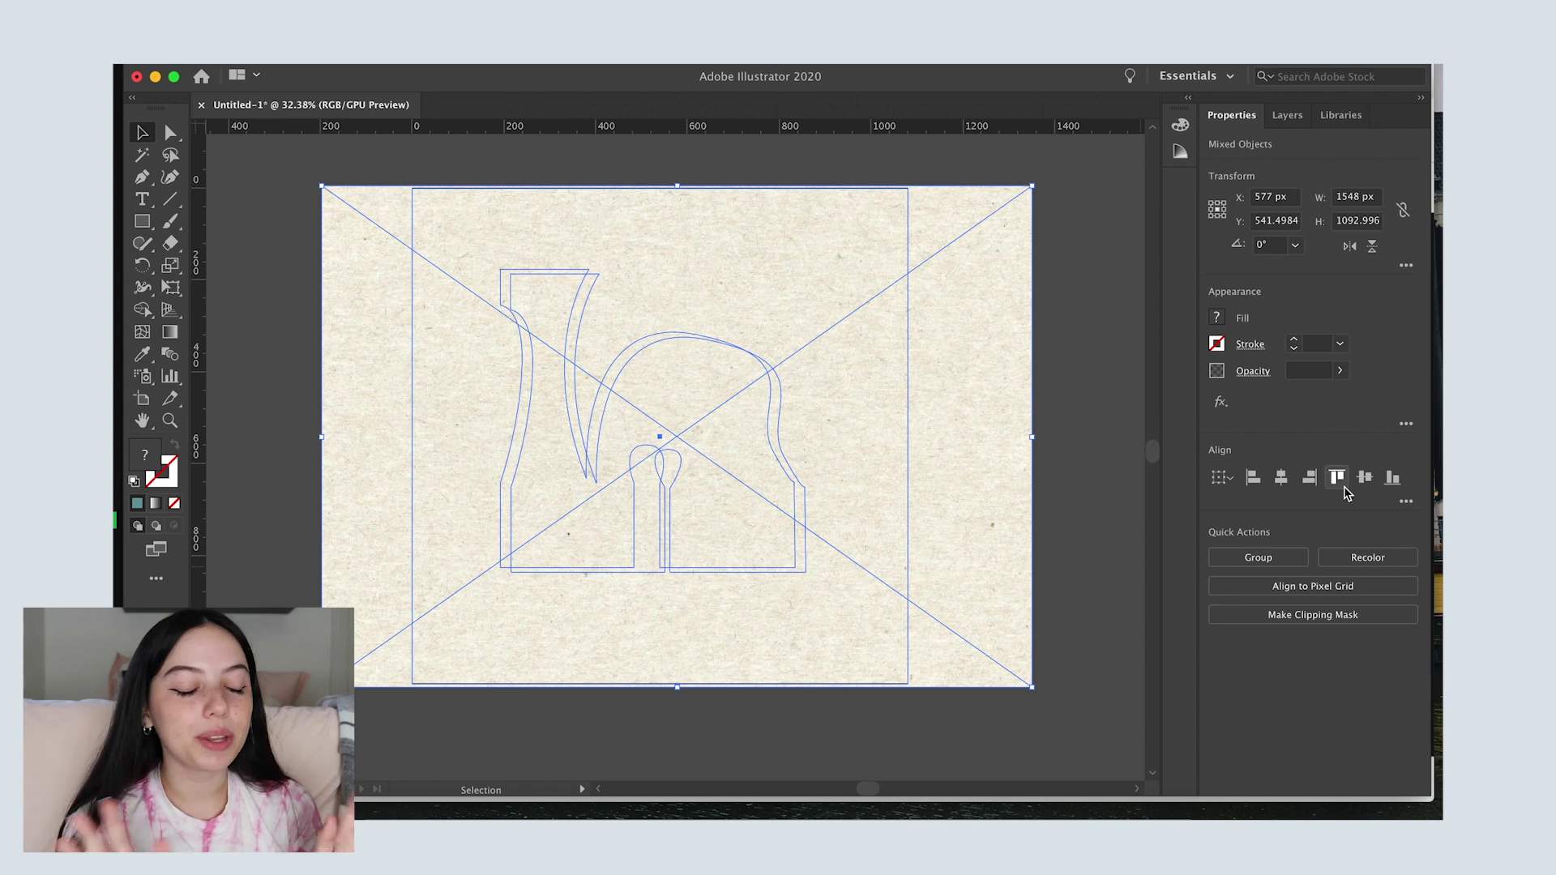
Step: Set the texture's blend mode to Difference after trying Multiply and Soft Light
left_click(1046, 476)
left_click(1252, 372)
left_click(1099, 404)
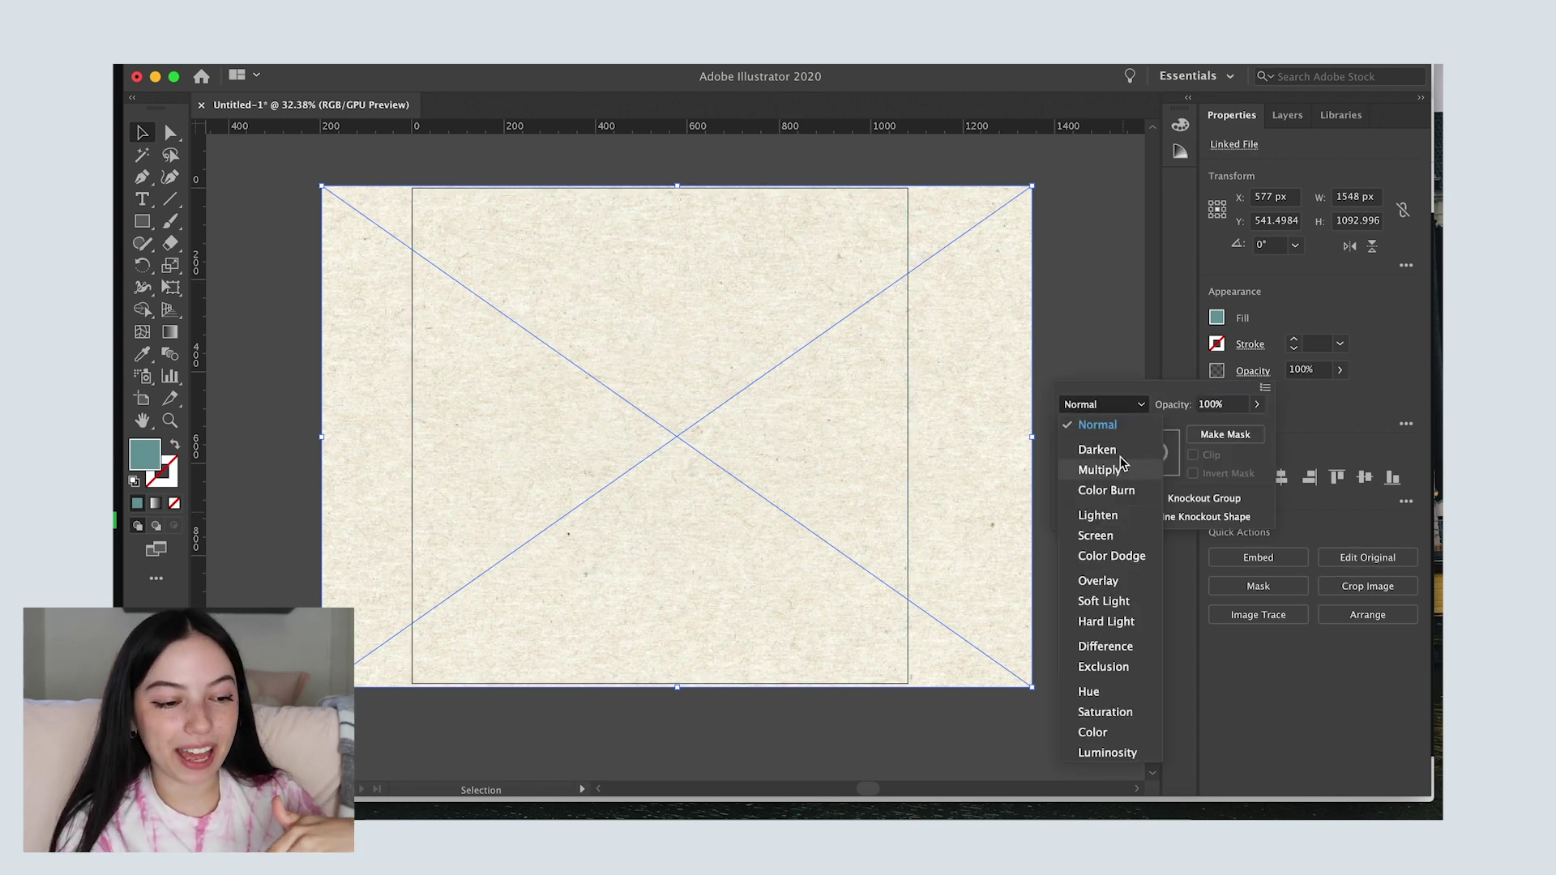
left_click(1100, 440)
left_click(1099, 404)
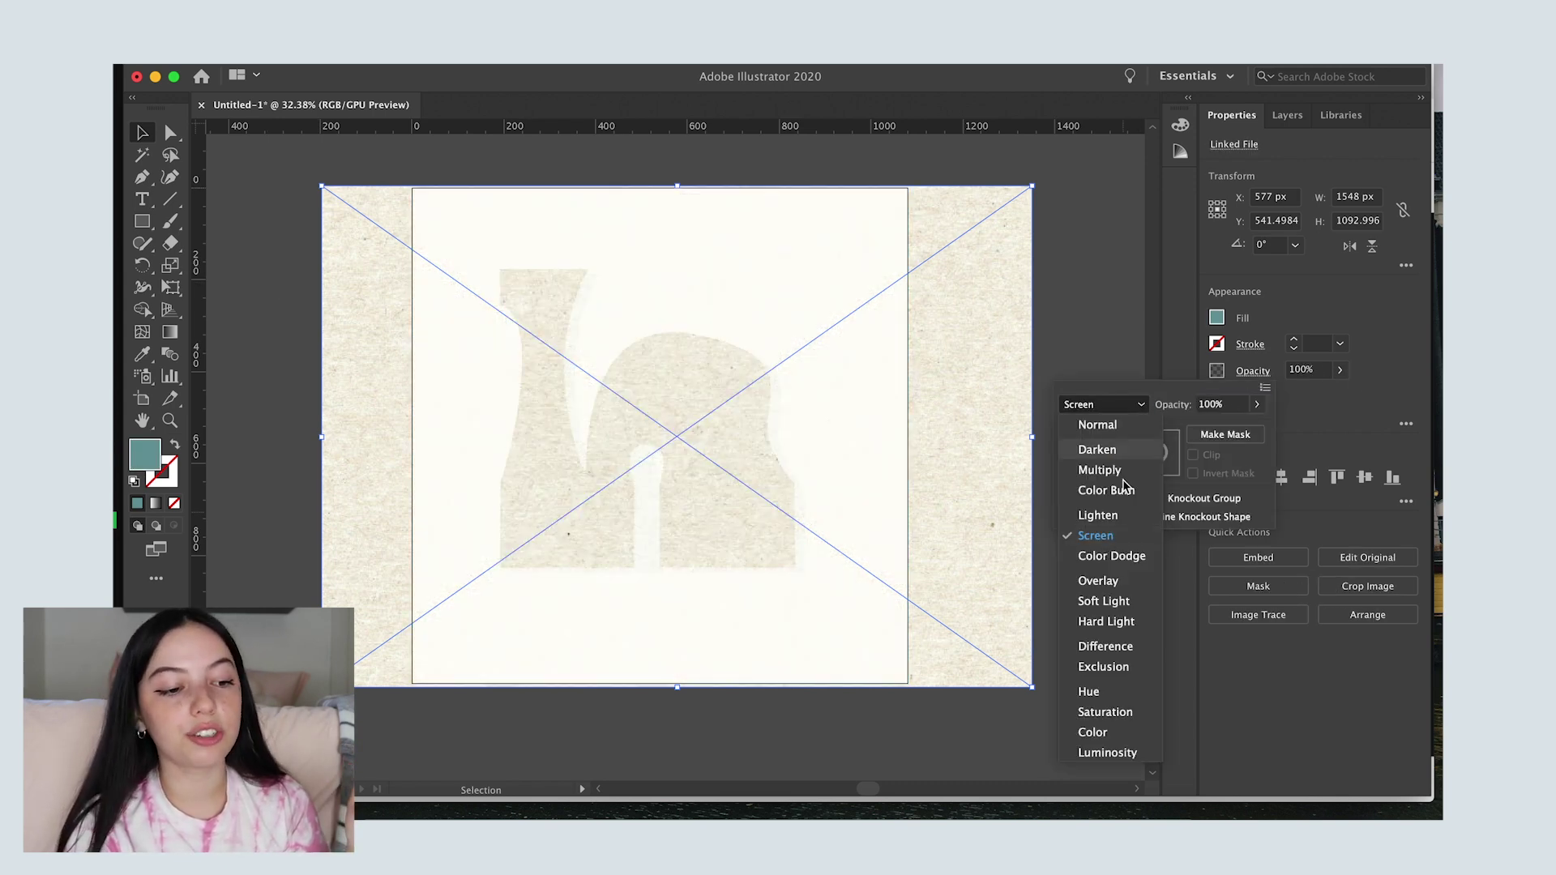
left_click(1094, 531)
left_click(1099, 405)
left_click(1094, 552)
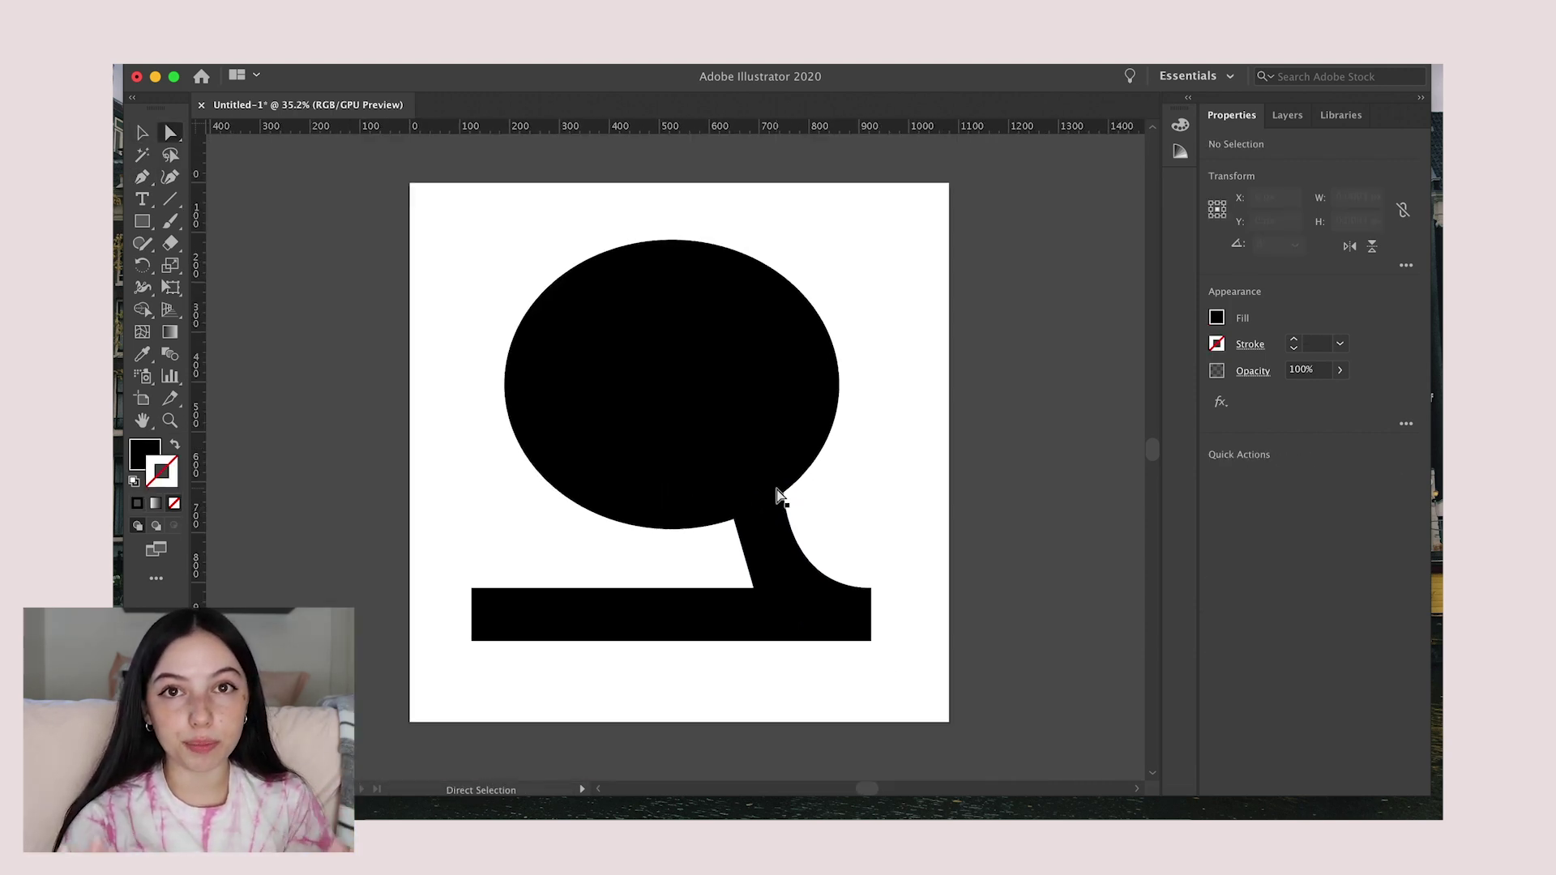
Step: Reshape the Q's tail and shrink the base bar to half height, aligned to the guide
left_click_drag(754, 563, 749, 587)
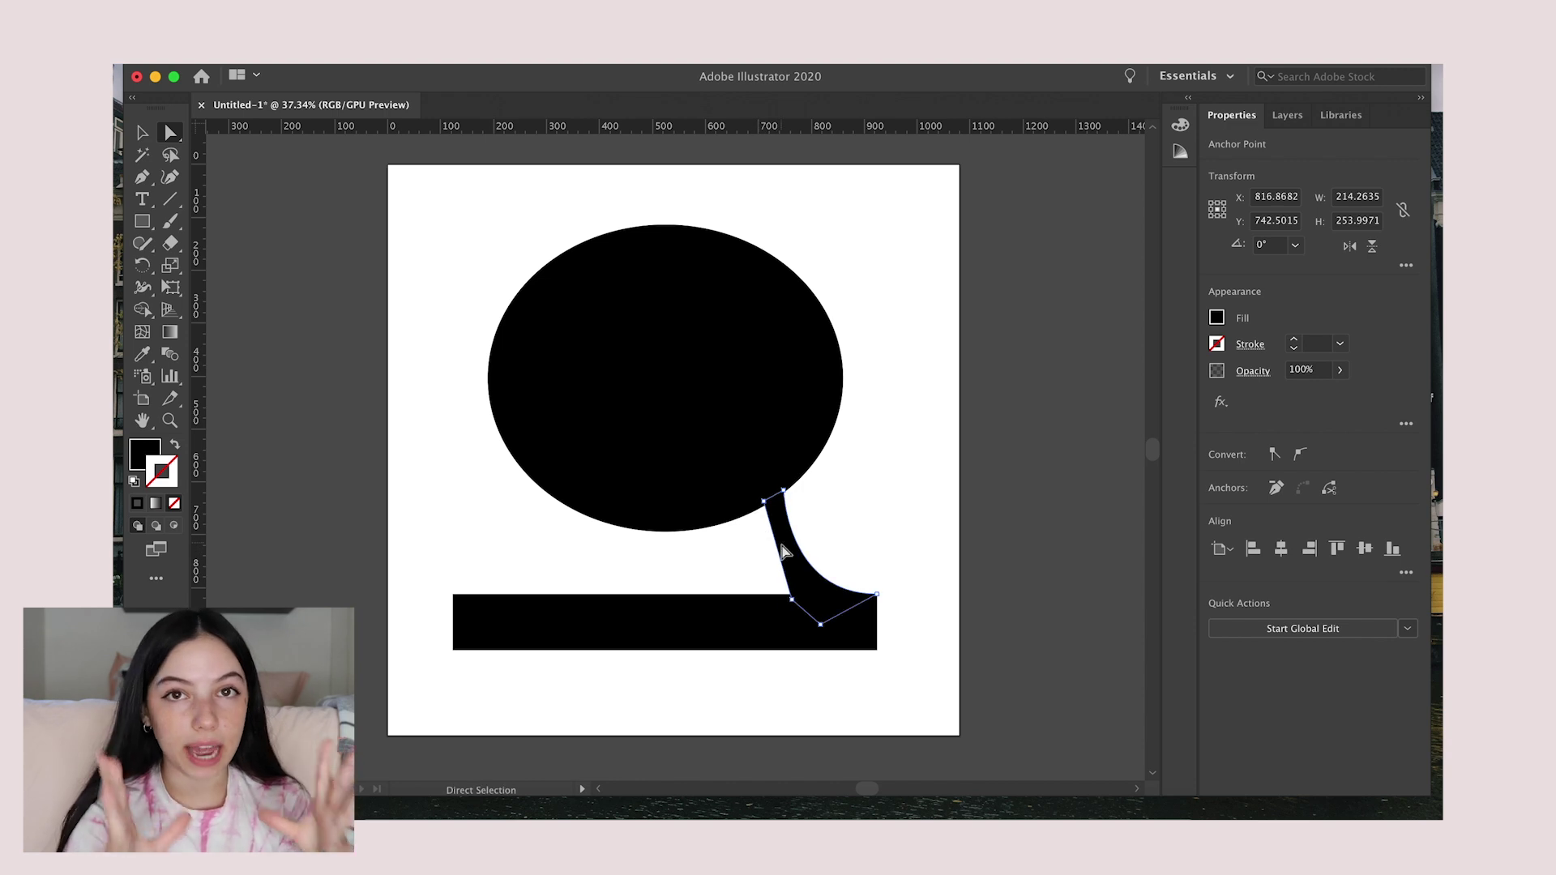
left_click_drag(457, 623, 488, 622)
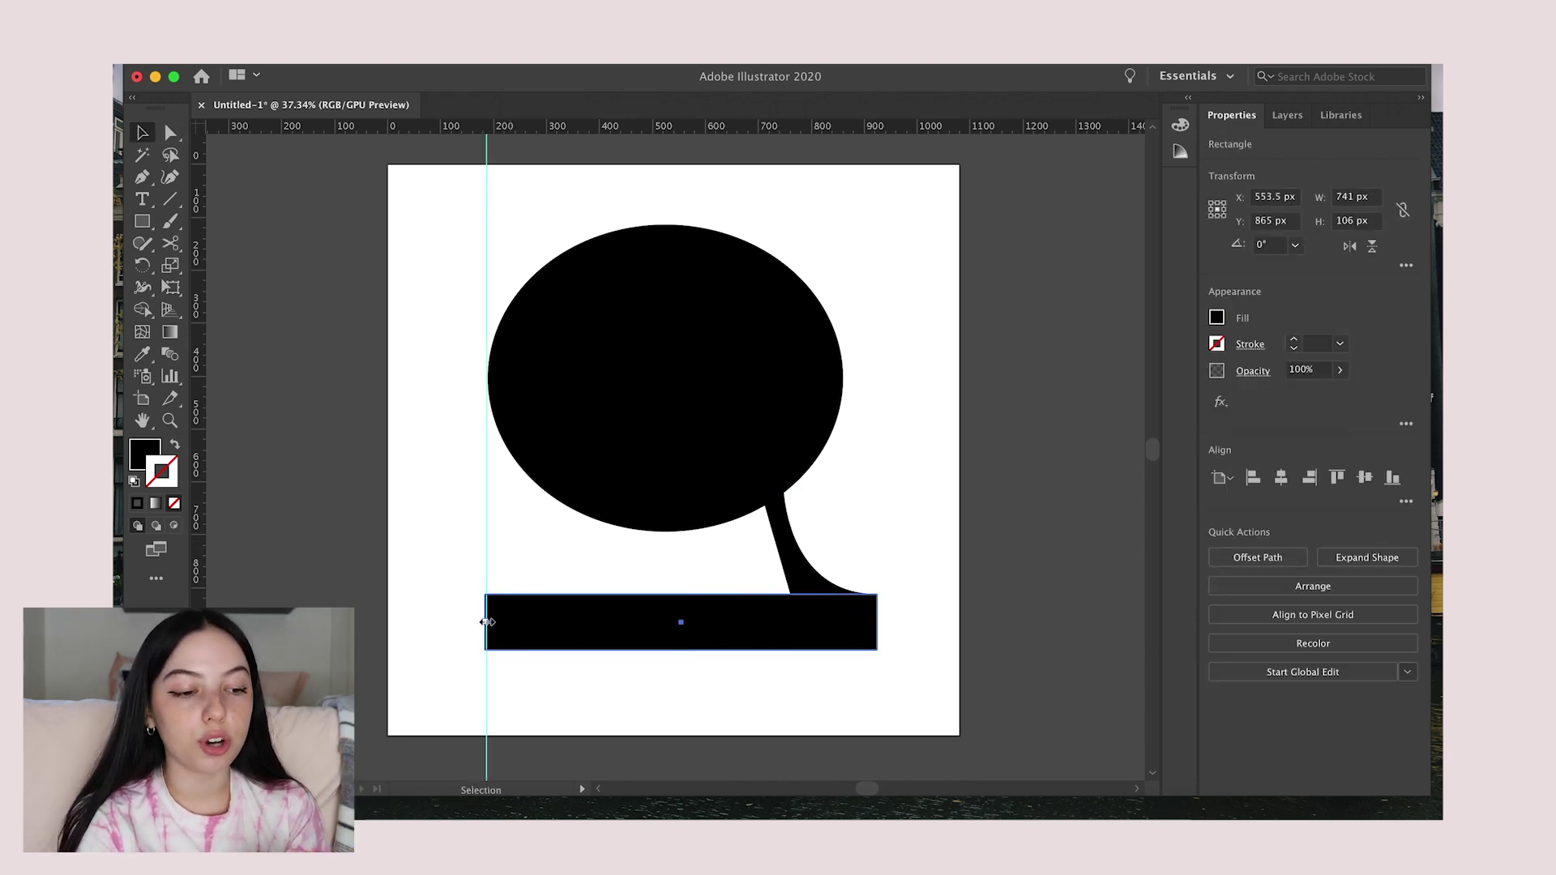
left_click_drag(686, 628, 687, 627)
left_click(683, 569)
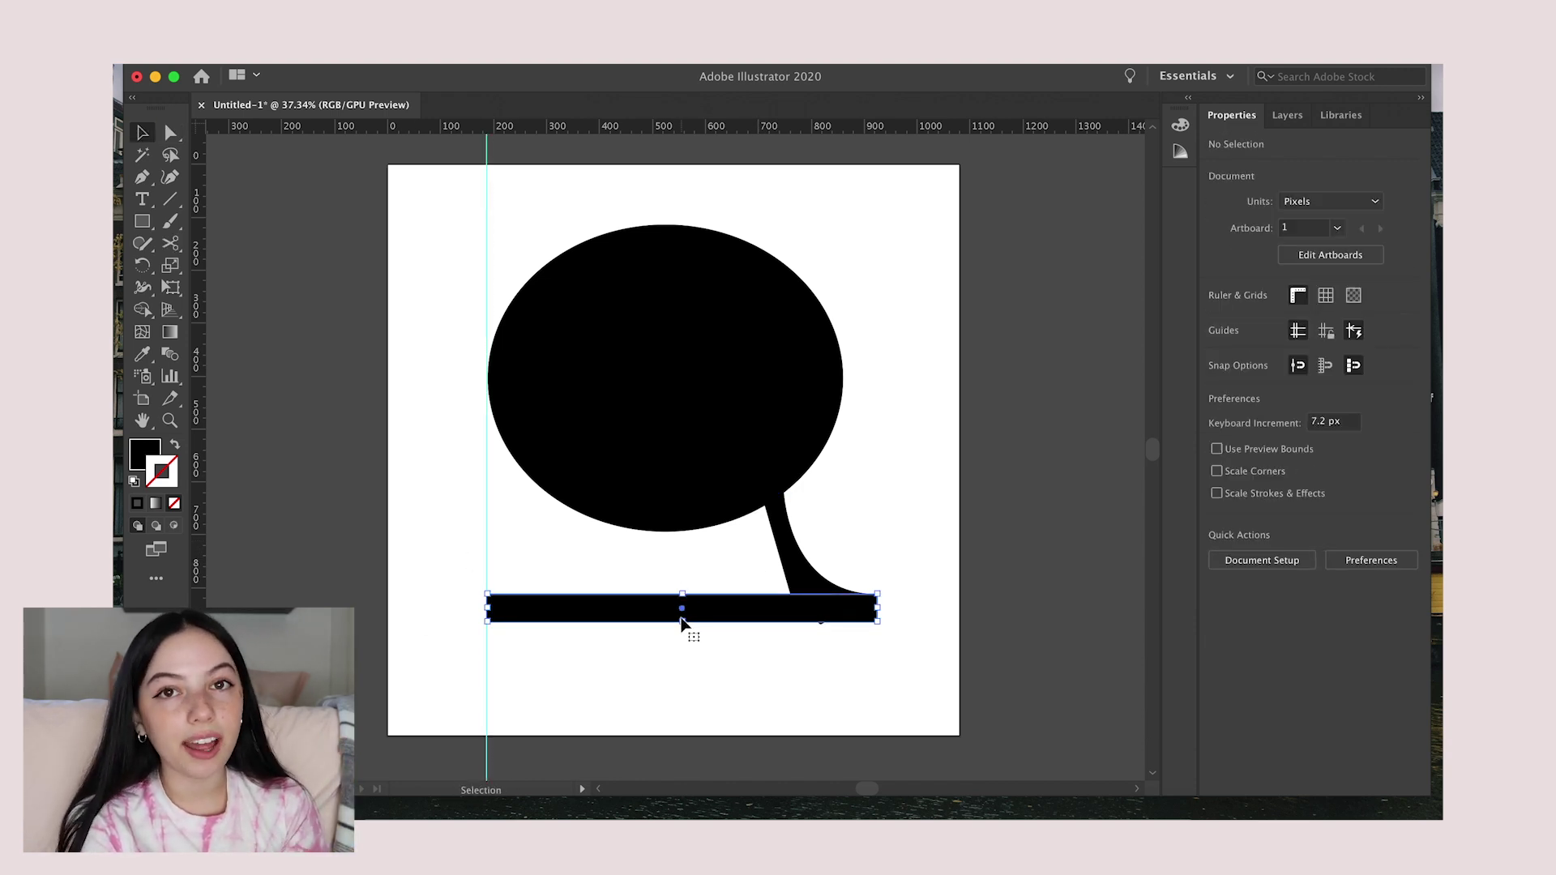
left_click(548, 619)
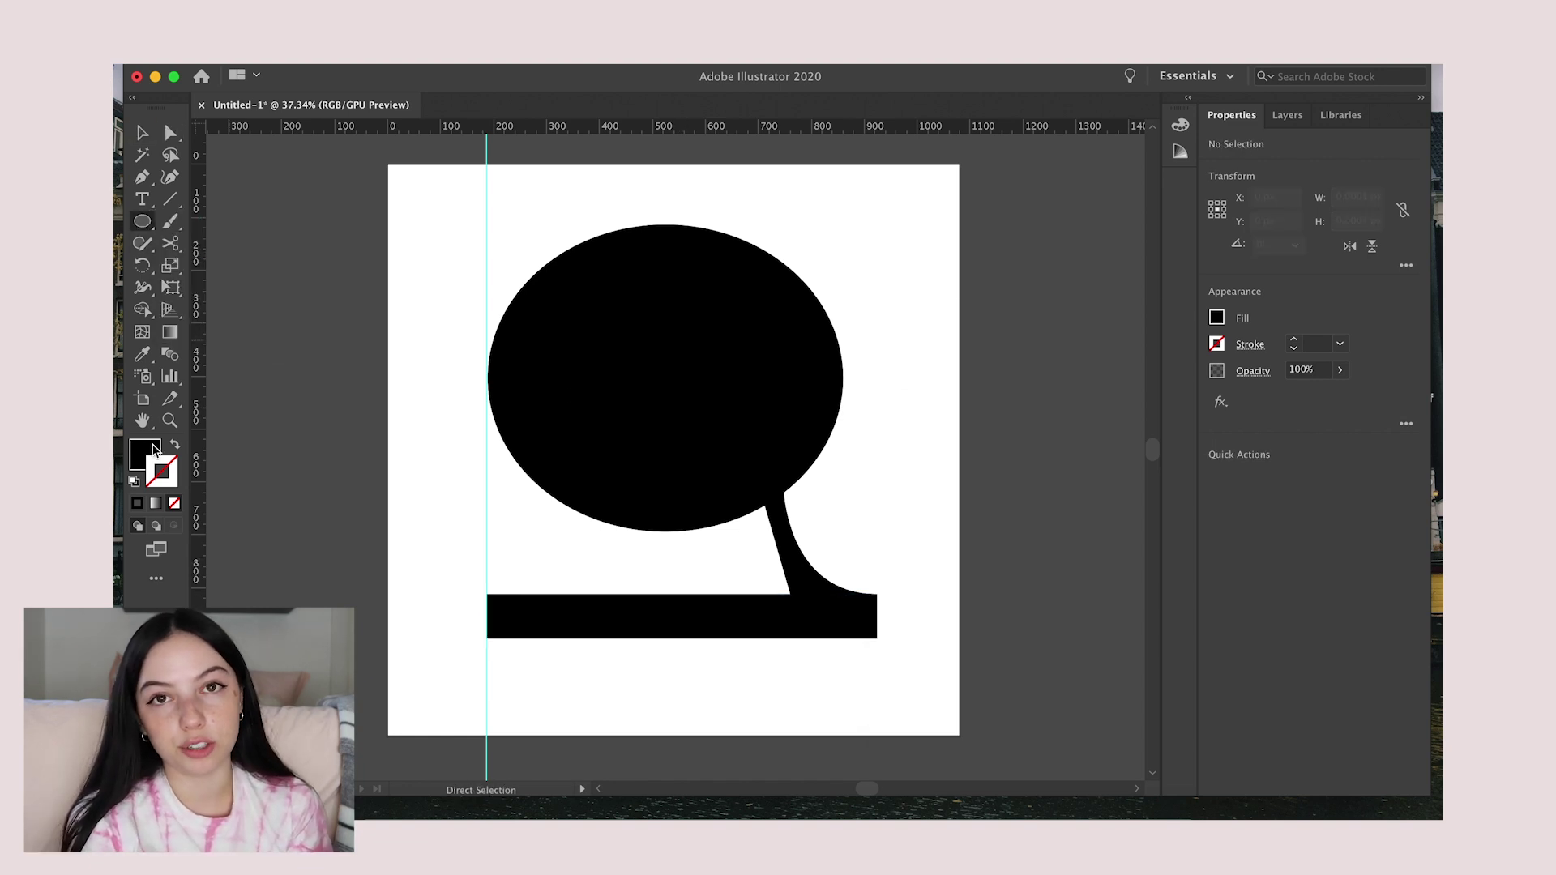
Step: Centre the thin white slit ellipse inside the Q's circle
key("v")
left_click(665, 456)
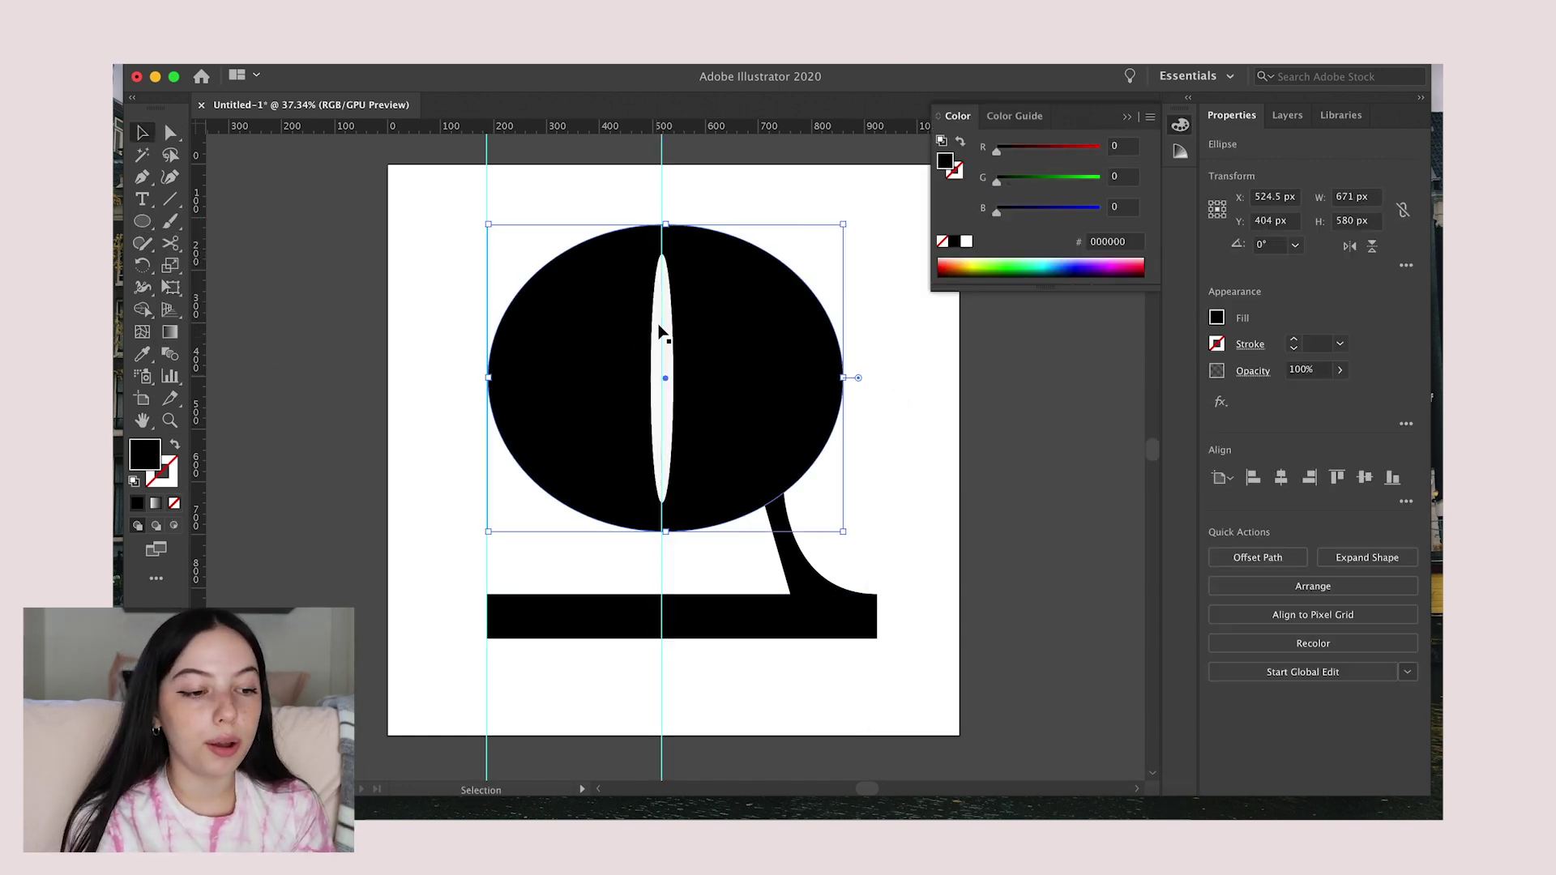
left_click_drag(660, 413, 666, 413)
left_click(619, 199)
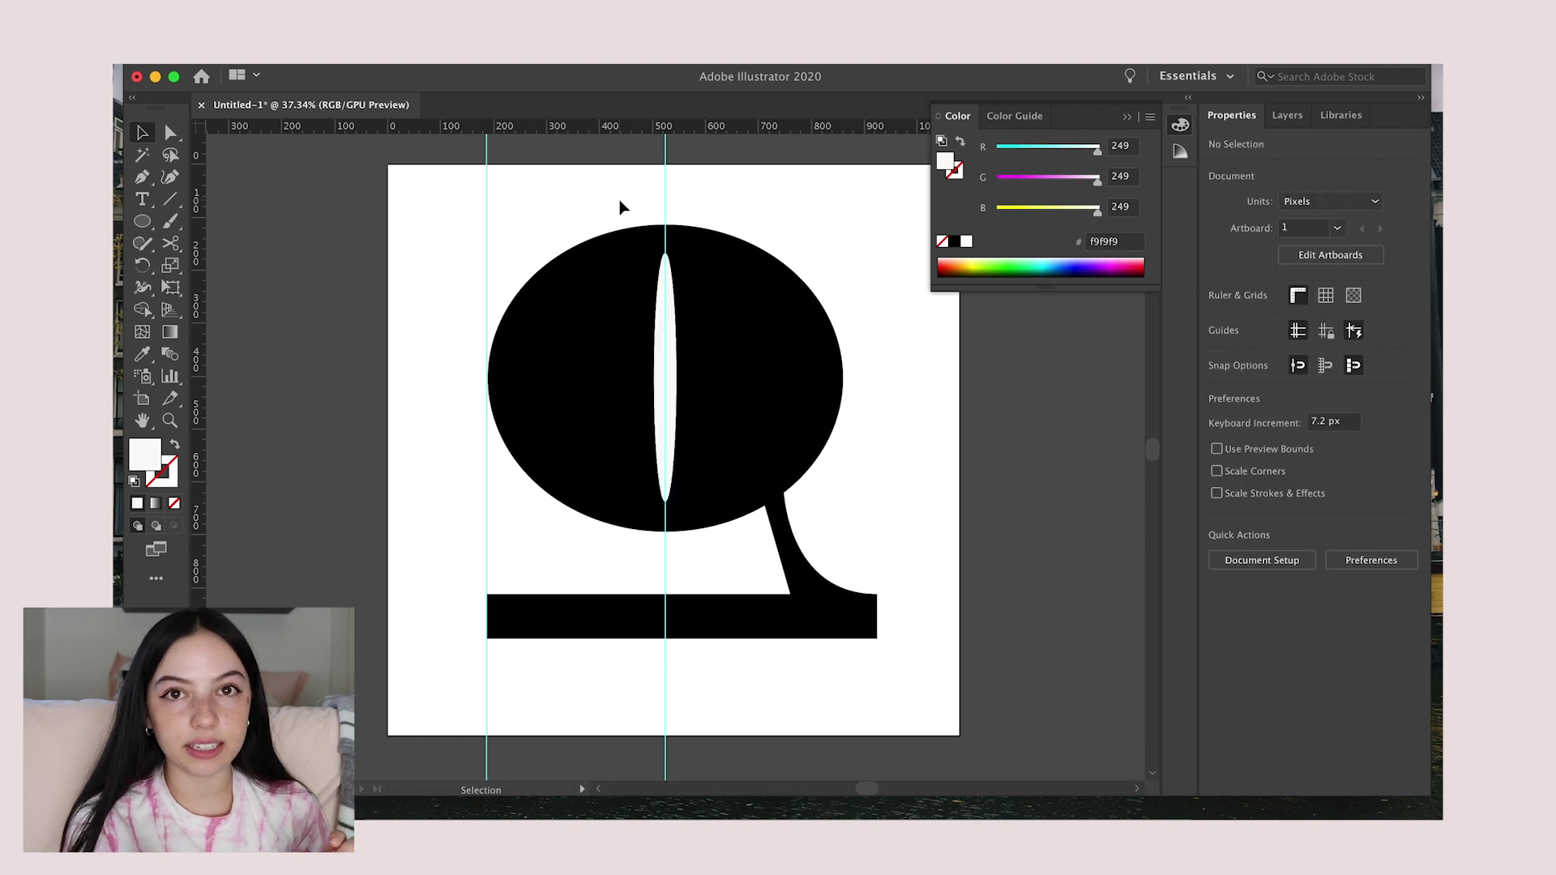
Step: Adjust the base bar's corner anchor and where the tail meets the base
key("a")
left_click(488, 597)
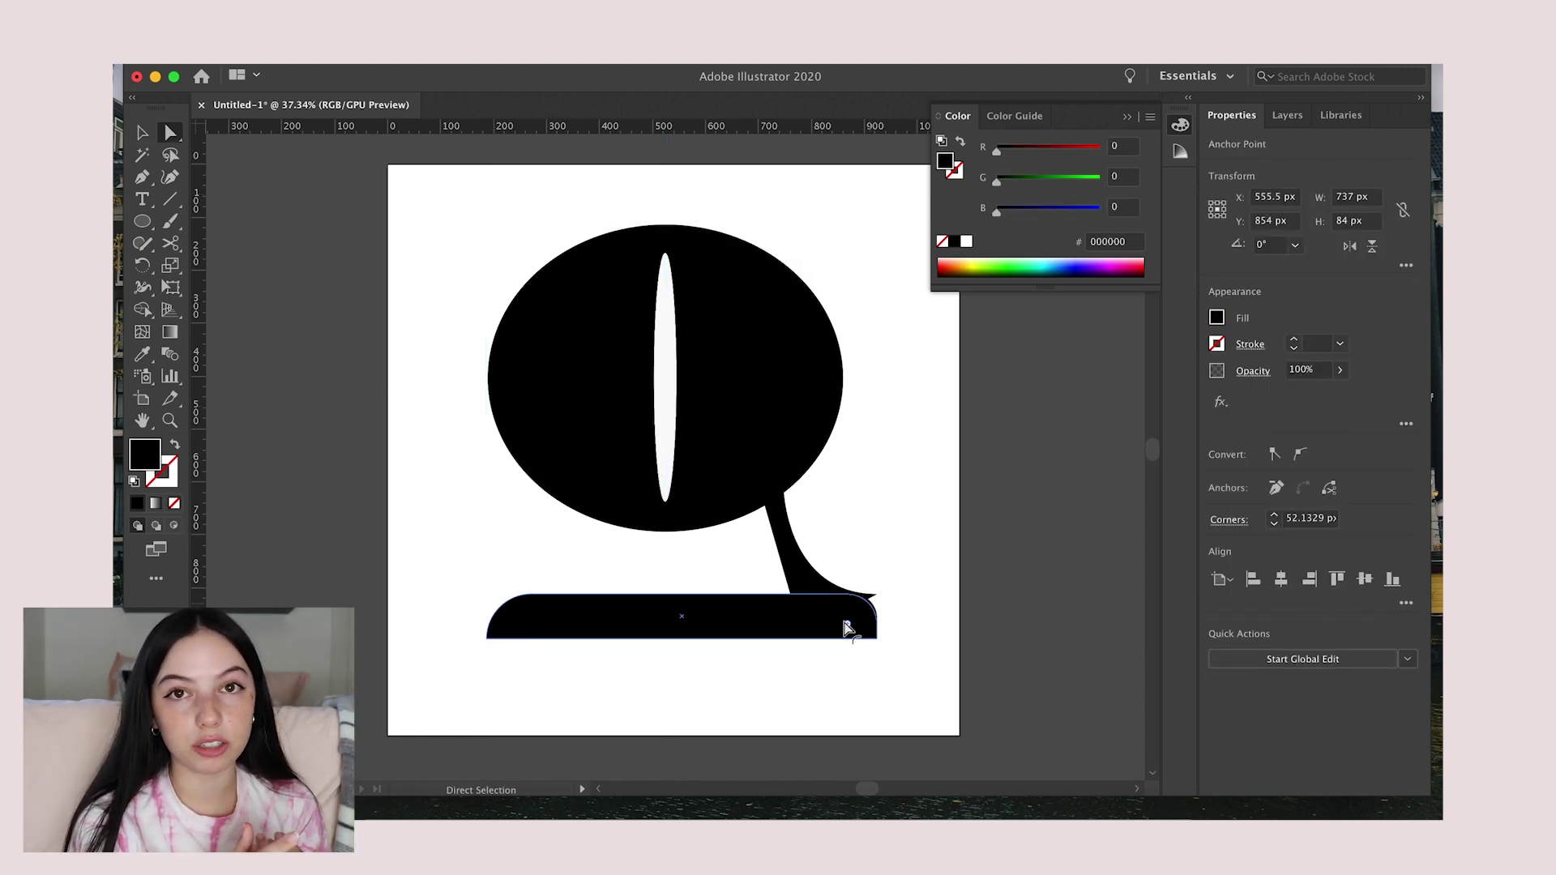
scroll(847, 627, "up", 3)
scroll(724, 535, "down", 3)
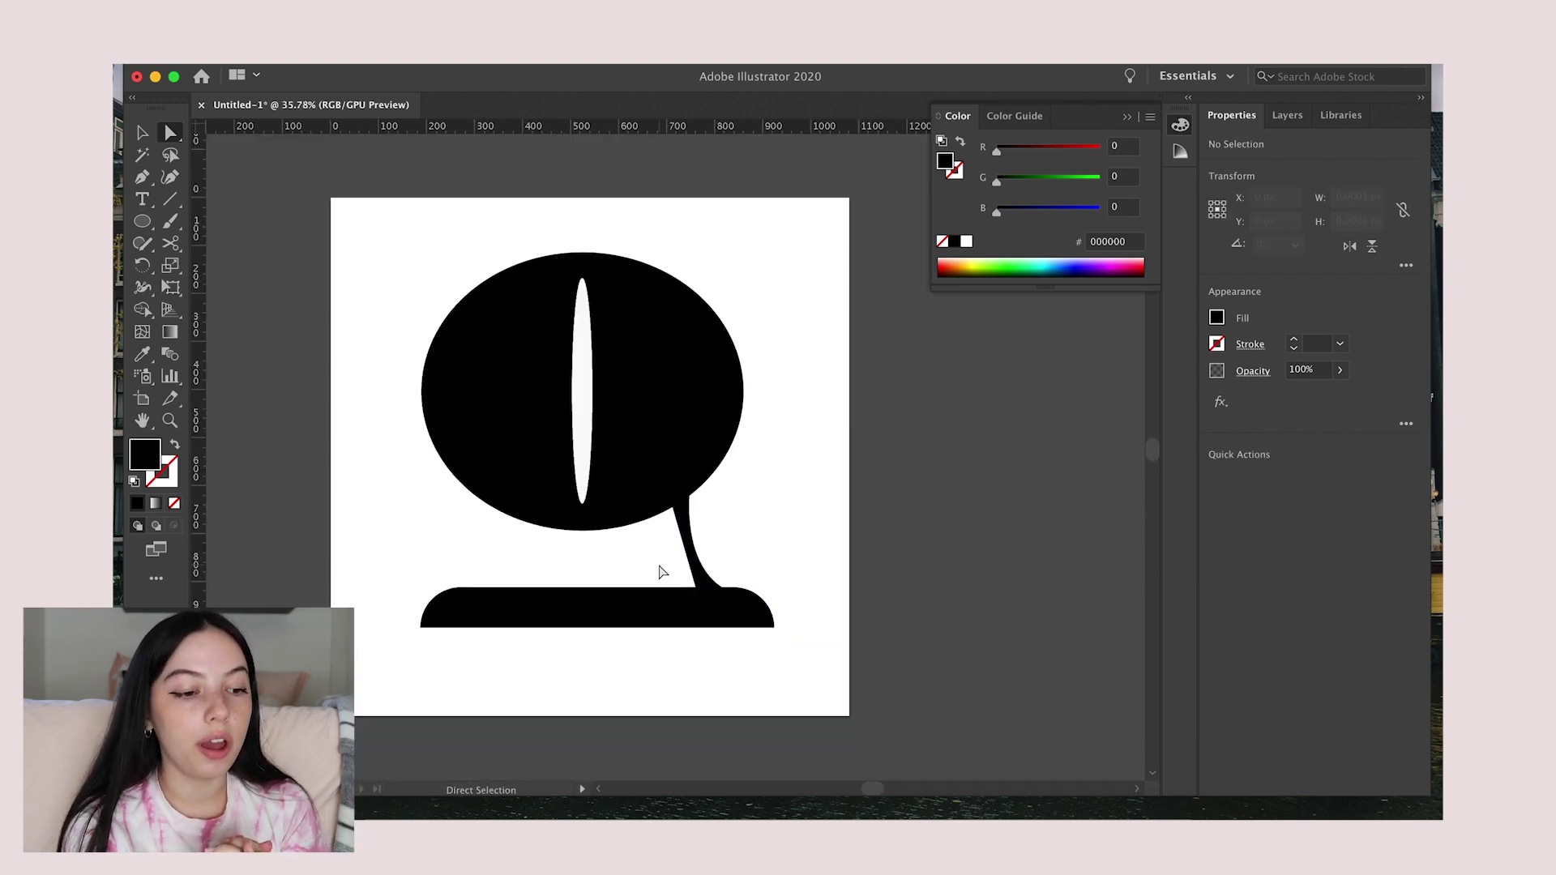
scroll(778, 584, "up", 2)
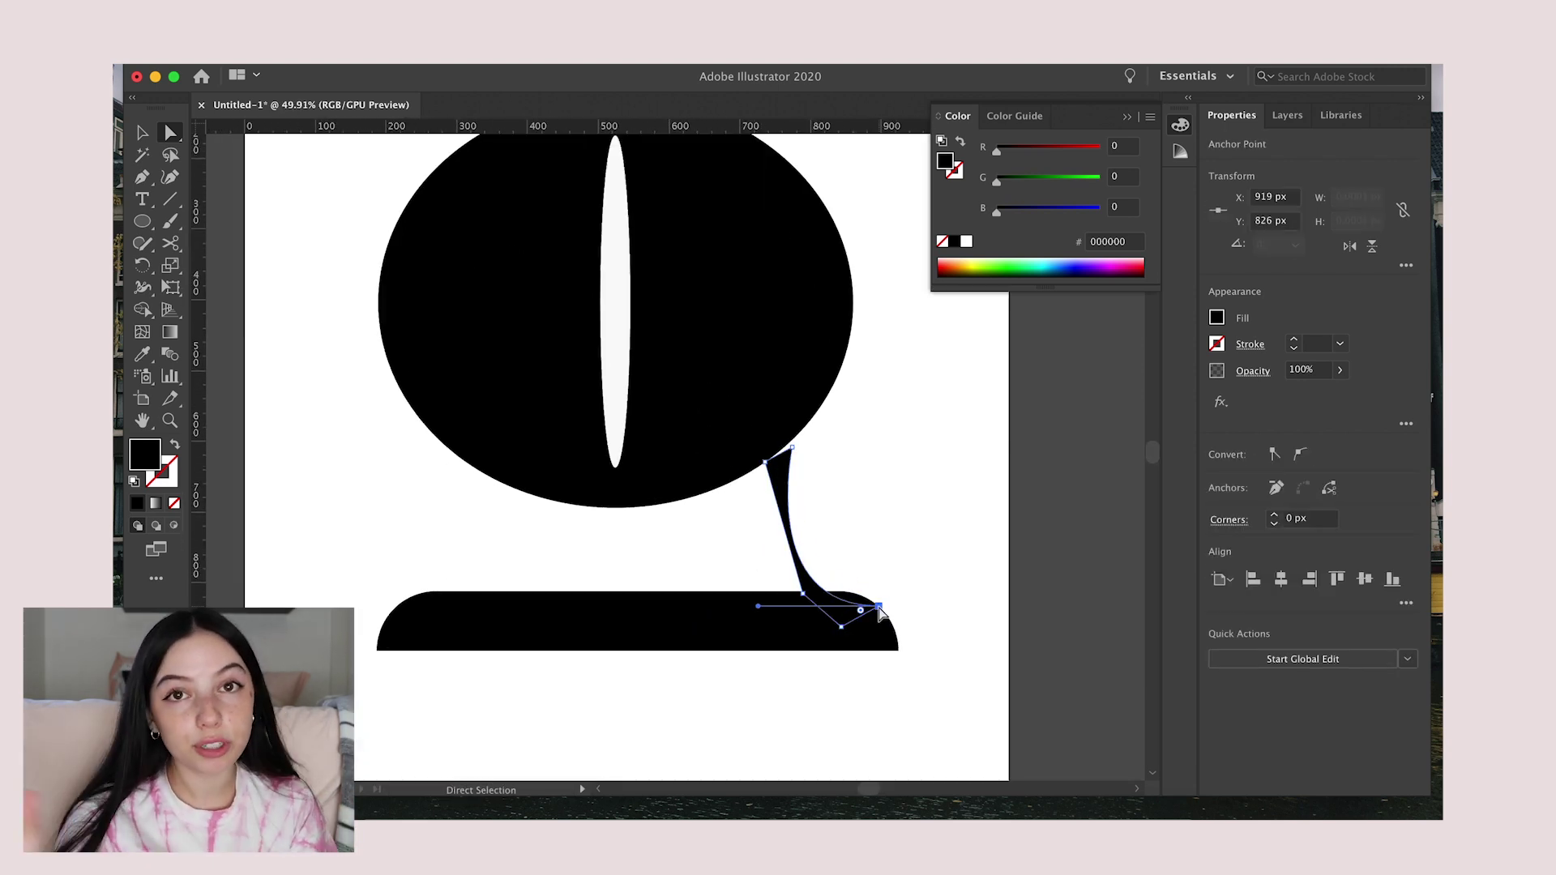
left_click(792, 453)
scroll(796, 440, "up", 2)
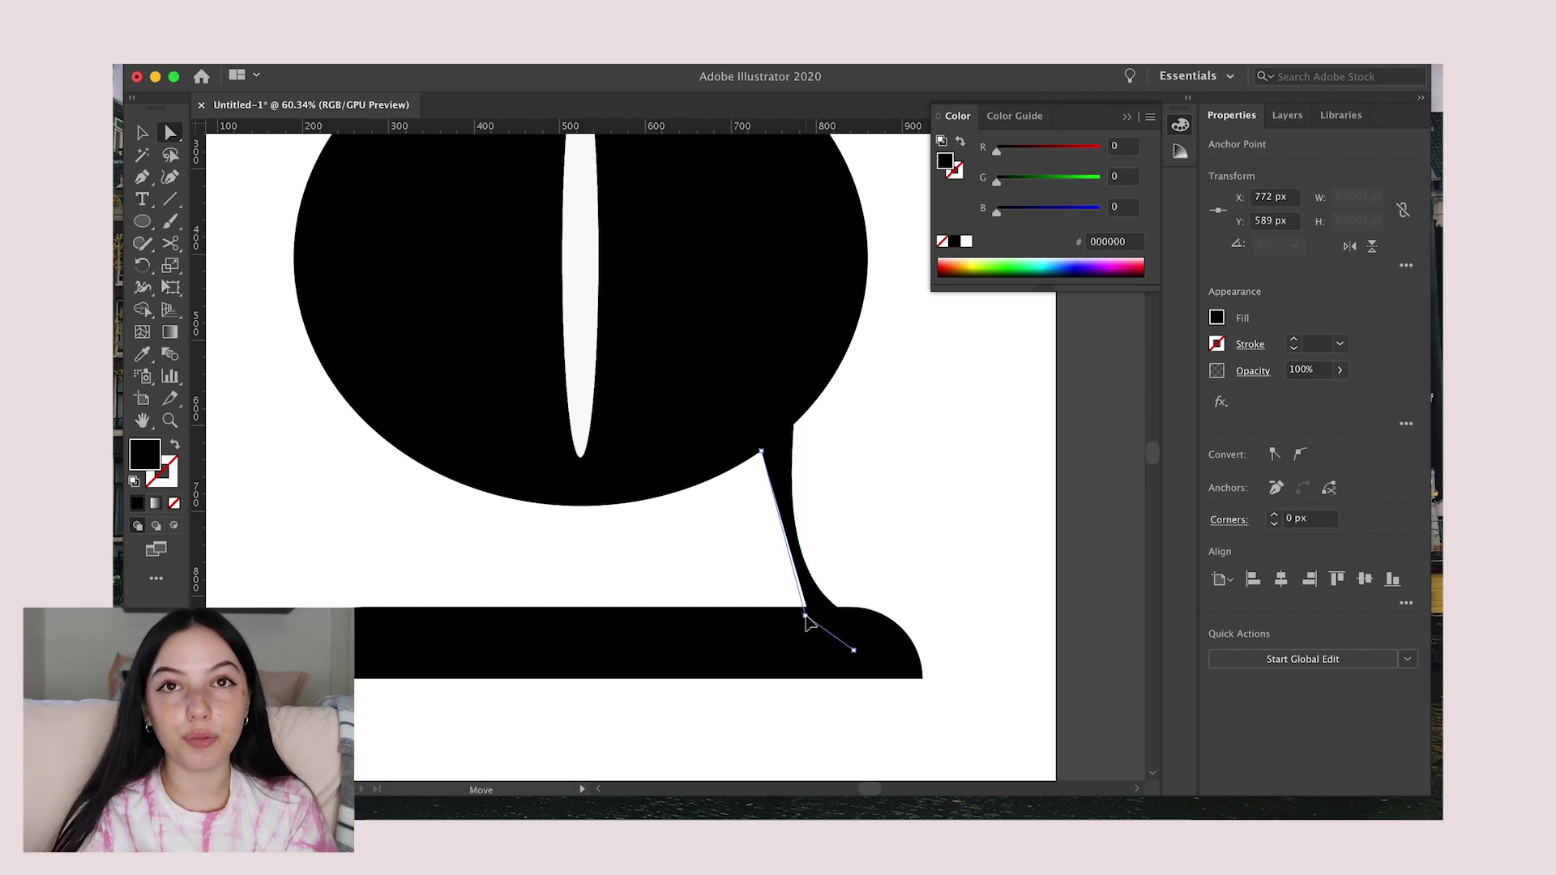
scroll(806, 621, "down", 3)
scroll(851, 607, "up", 4)
left_click(906, 634)
scroll(901, 626, "down", 3)
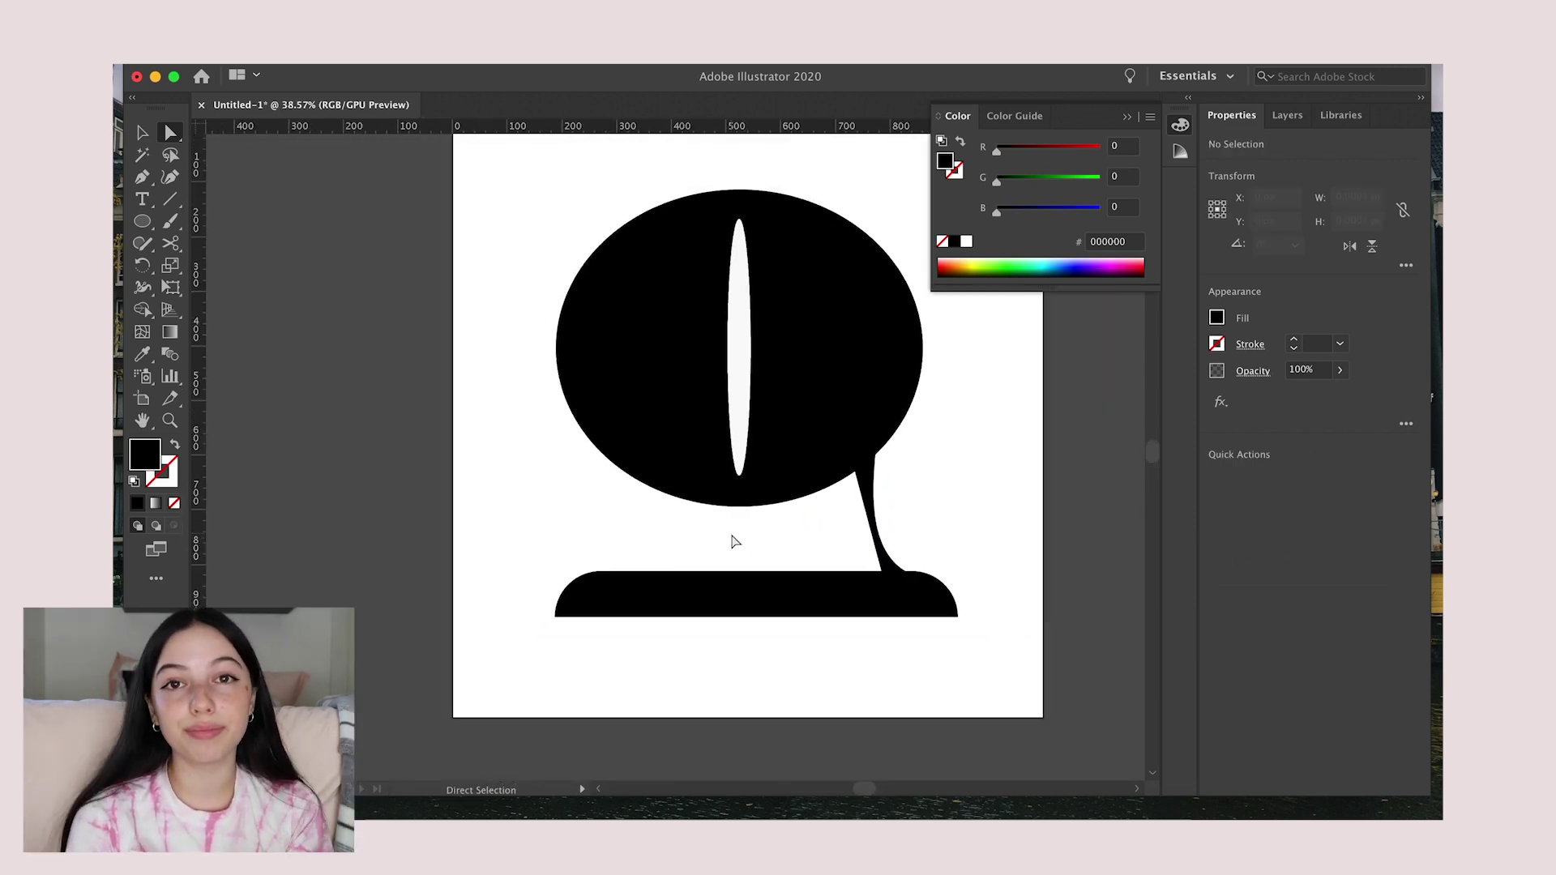
left_click(803, 608)
left_click_drag(796, 588, 791, 608)
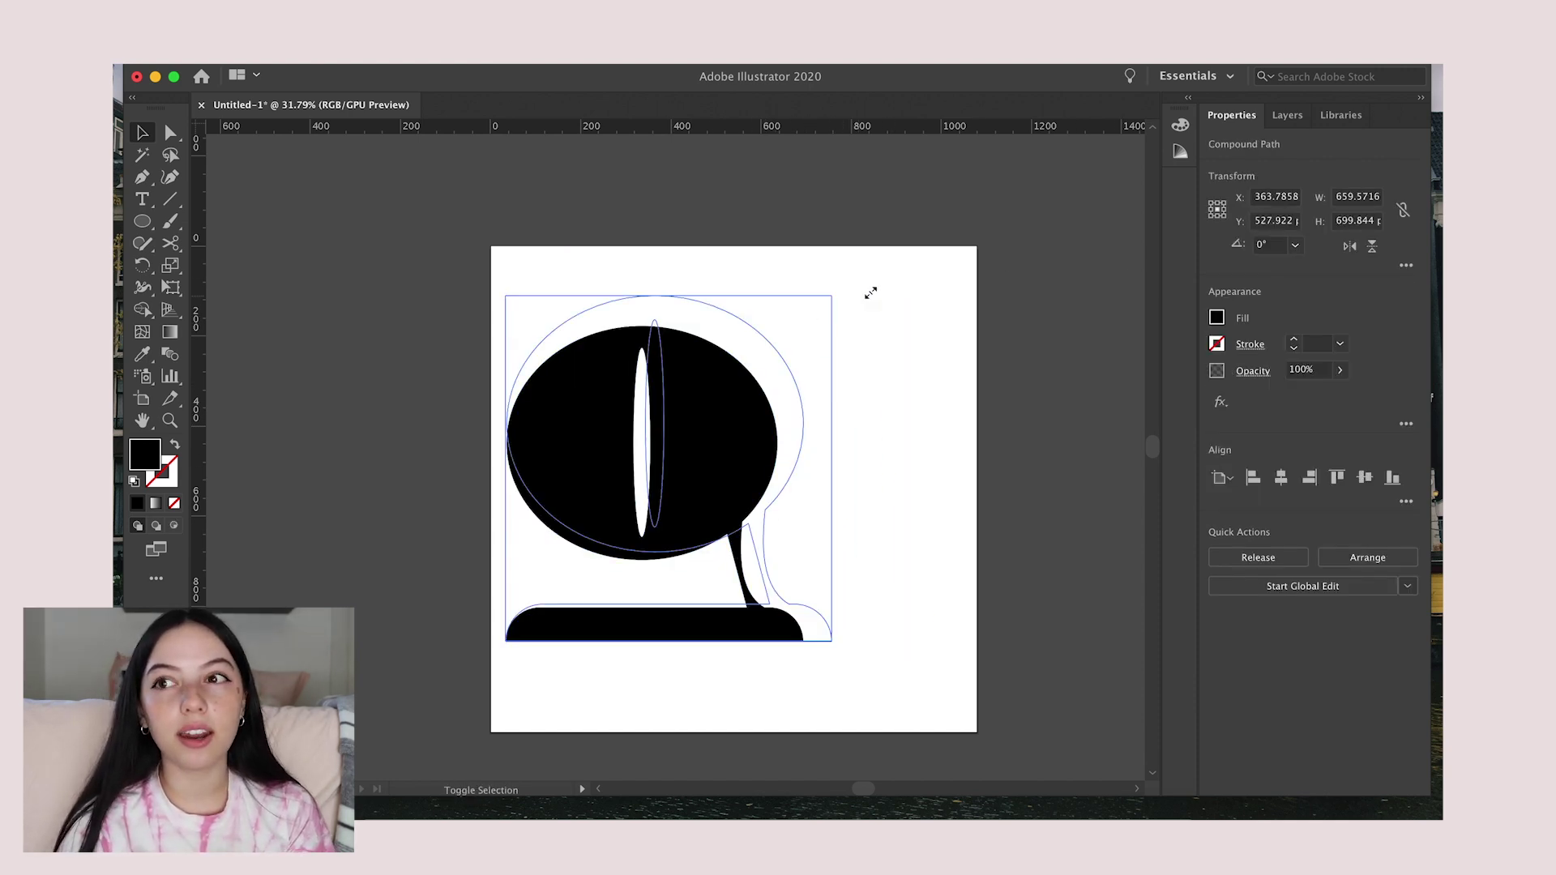
Step: Choose the Rounded Rectangle tool beside the Q, discarding a stray small rectangle
left_click(474, 483)
key("super+minus")
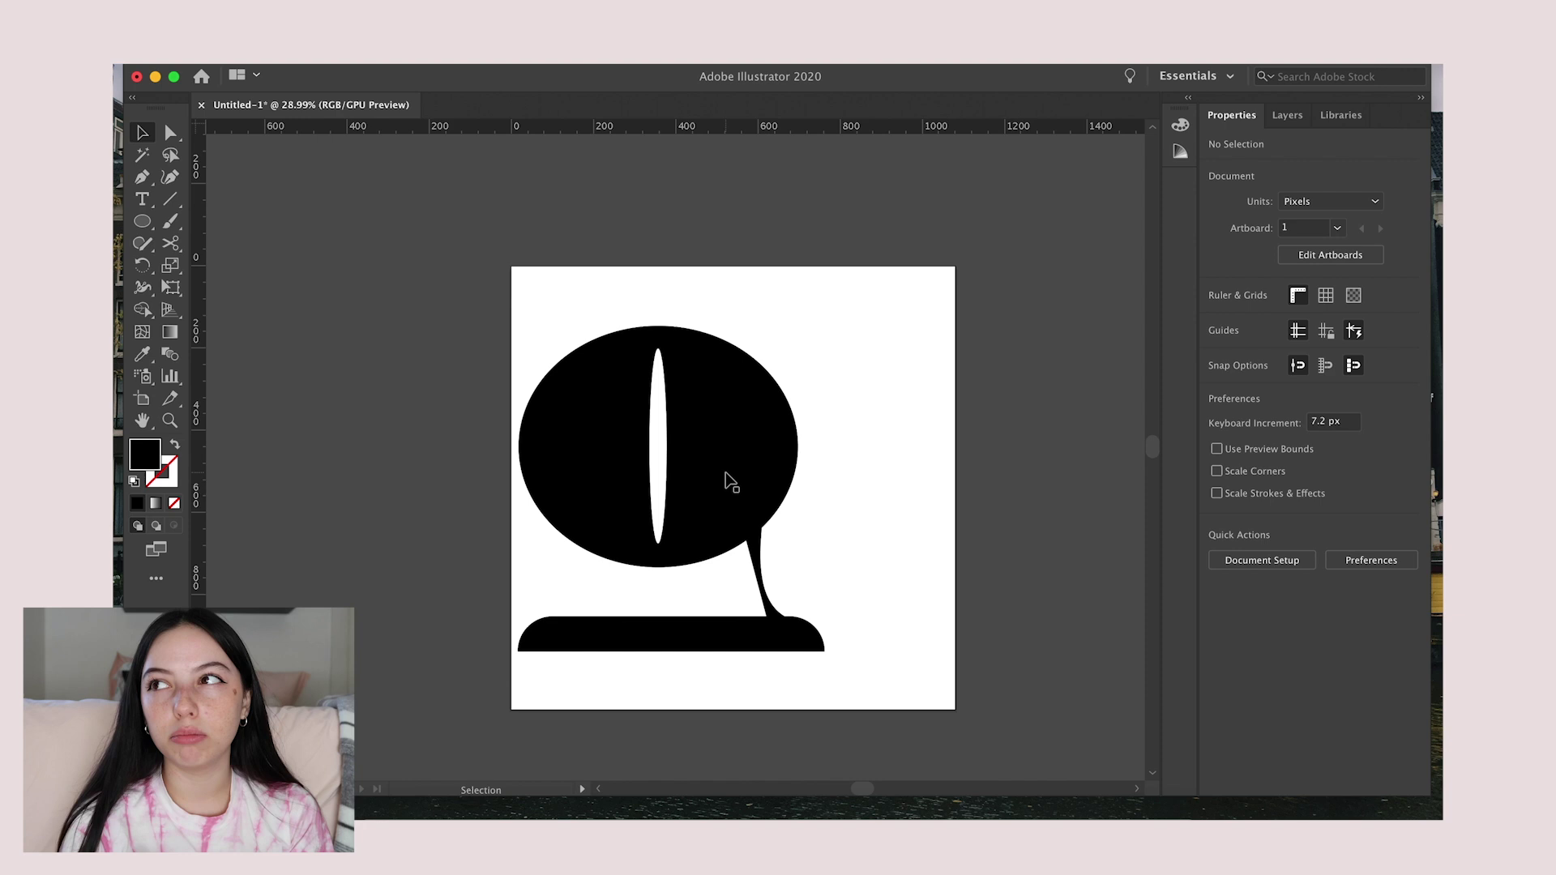
left_click(145, 222)
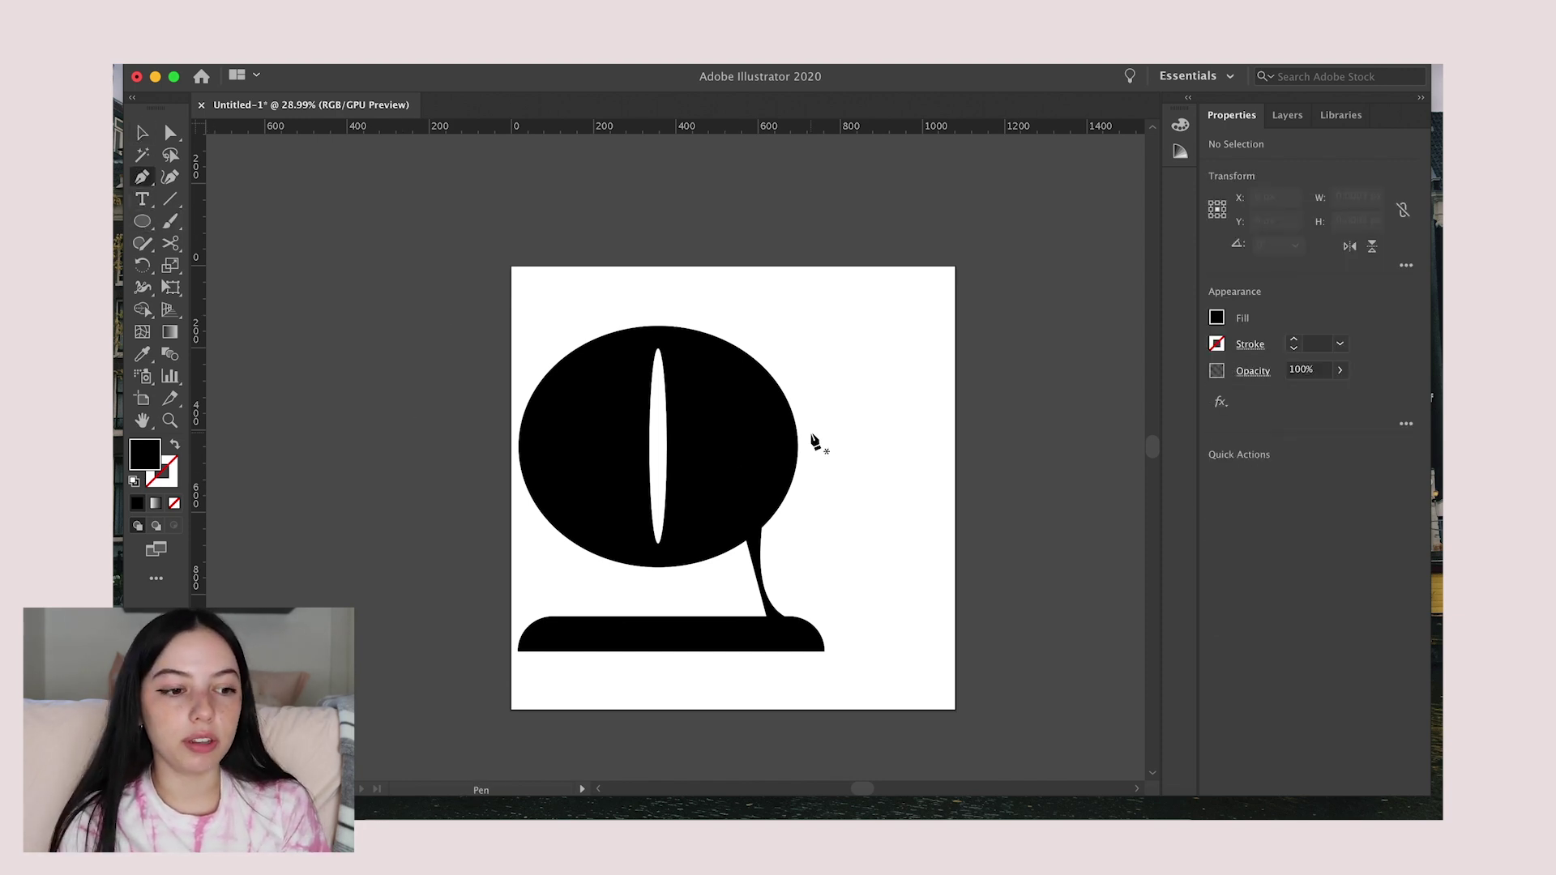
left_click(183, 243)
left_click_drag(803, 402, 827, 438)
key("super+plus")
key("super+z")
Step: Draw a rounded rectangle right of the Q and set white as the fill colour
left_click_drag(778, 391, 931, 617)
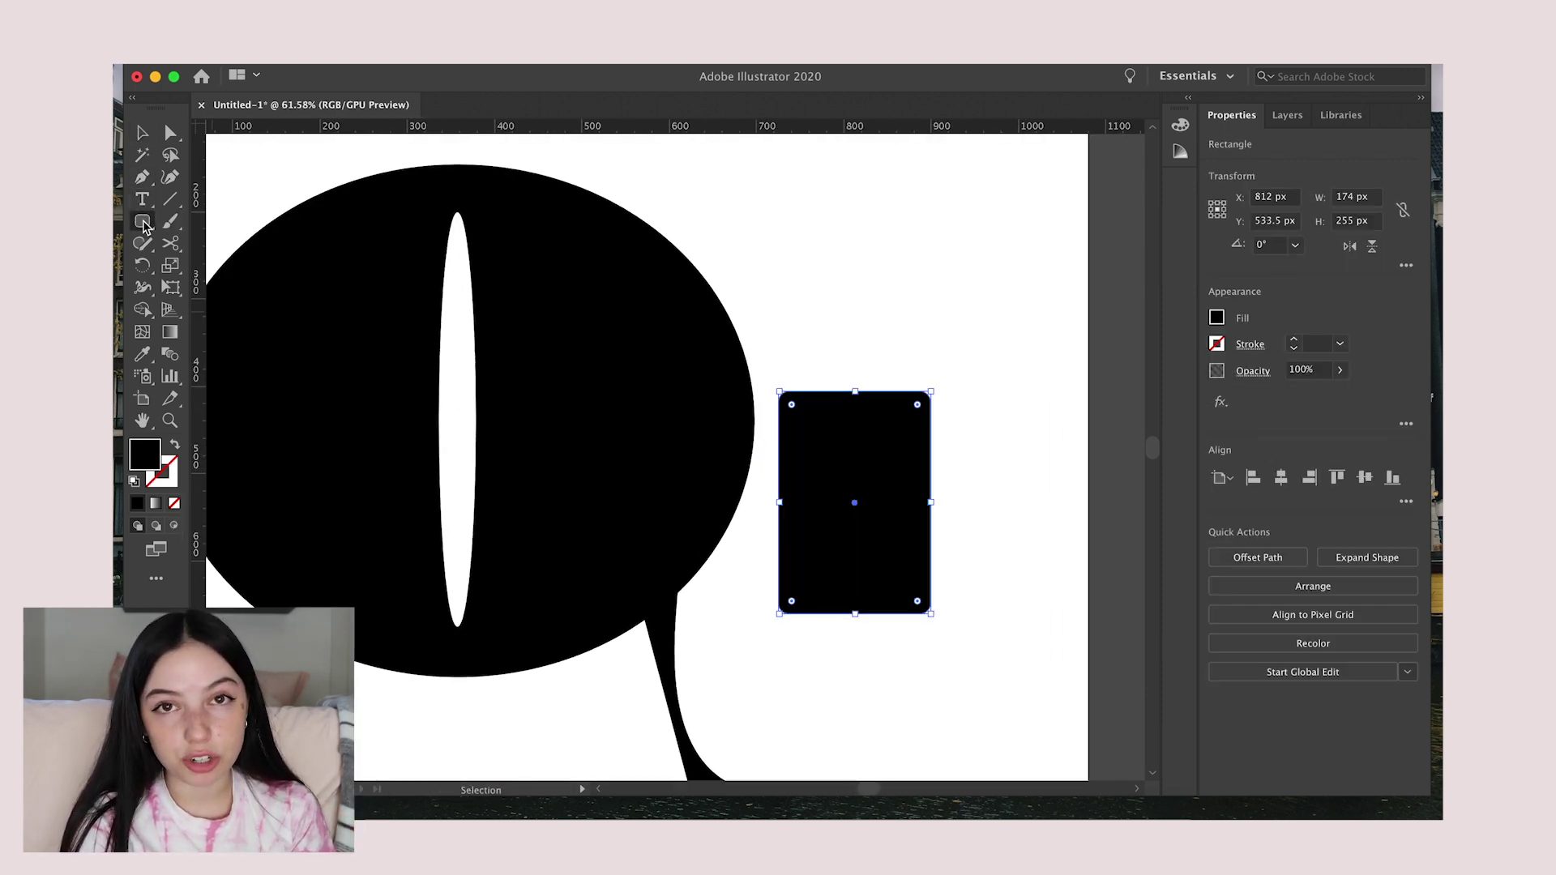
double_click(145, 455)
left_click(1353, 469)
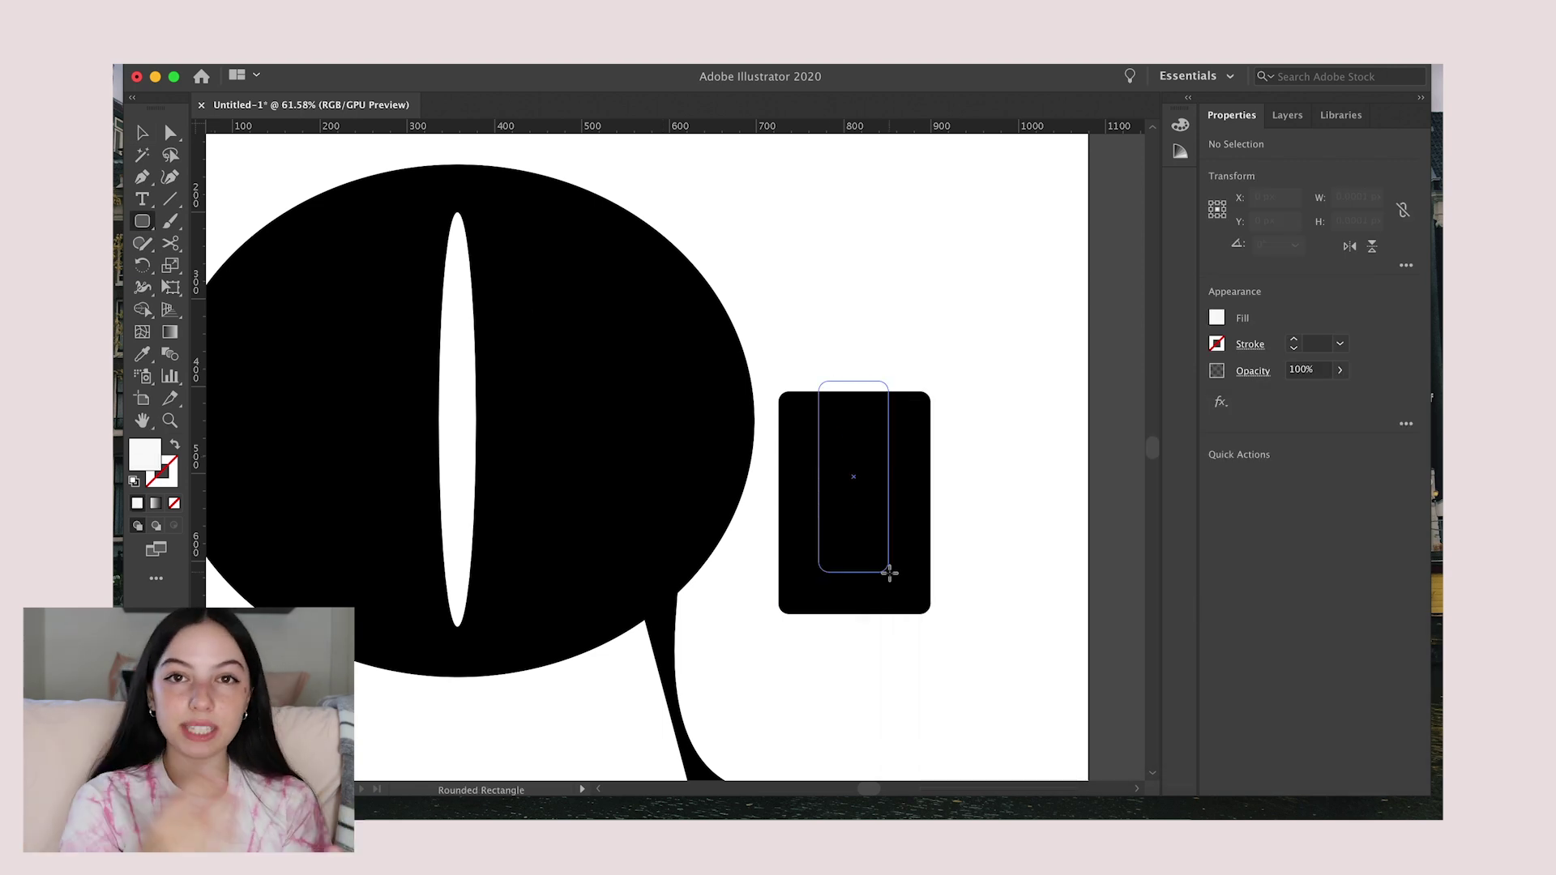
left_click(851, 498)
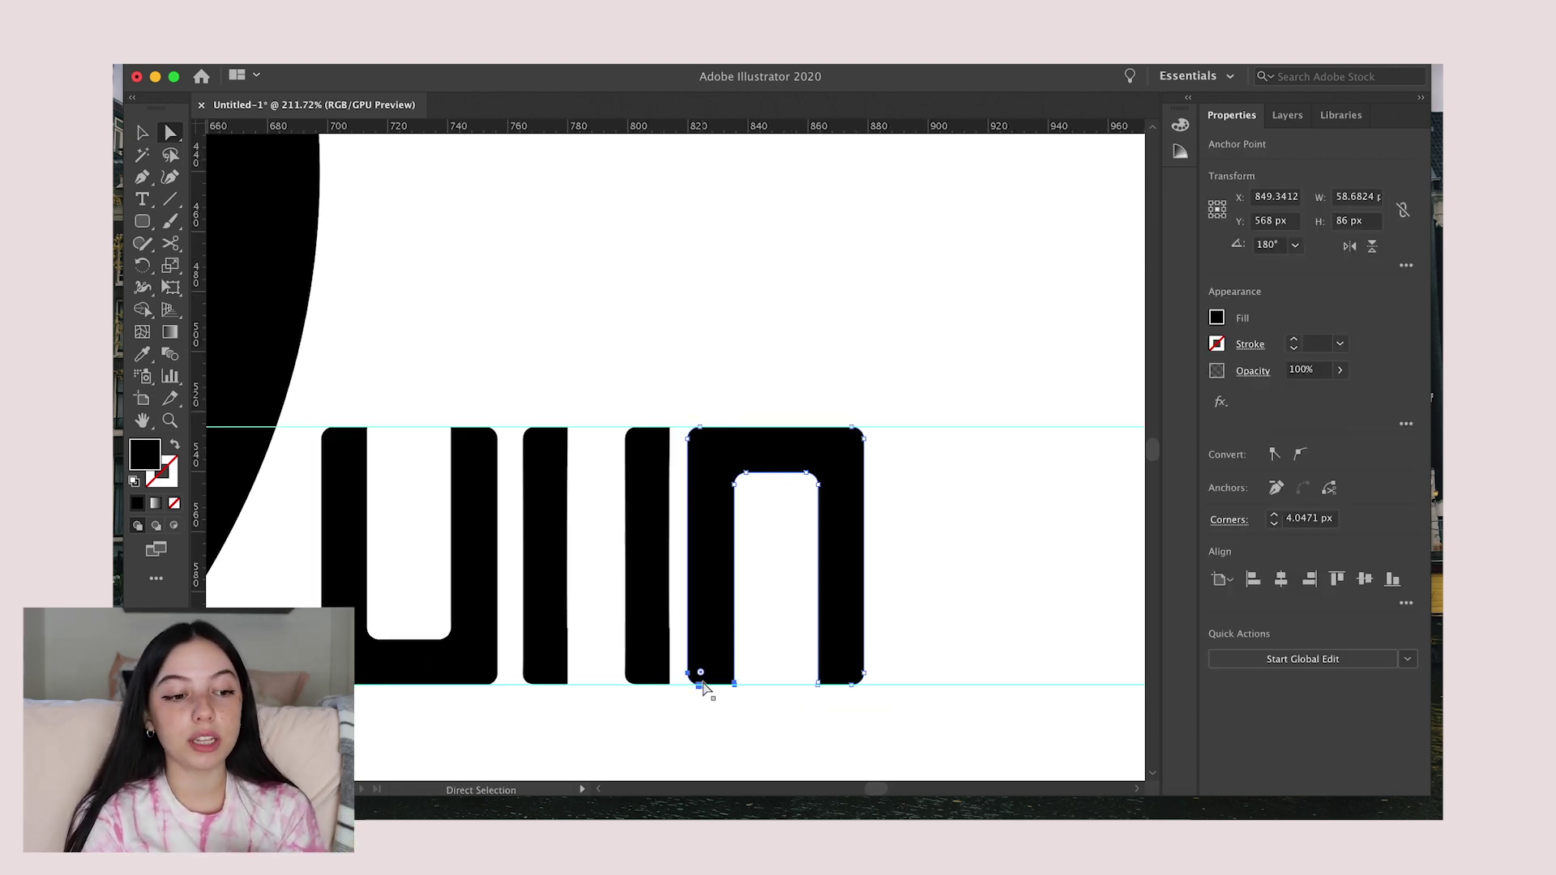
Step: Delete the arch's left leg to form the T and reshape the first bar's top corner
key("Delete")
left_click_drag(772, 655, 925, 693)
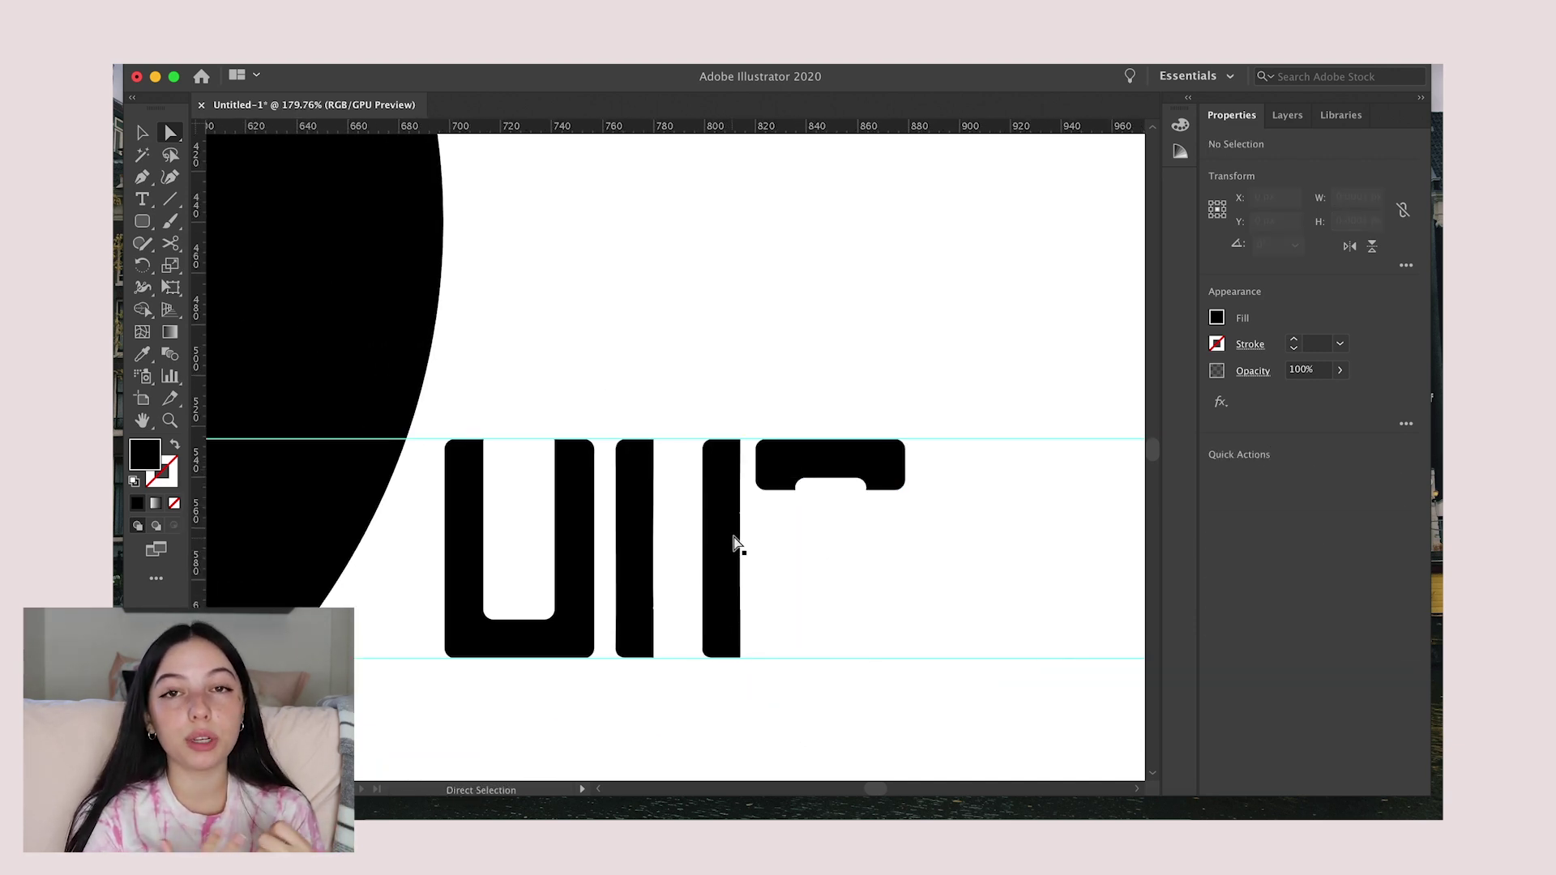
left_click_drag(658, 441, 759, 465)
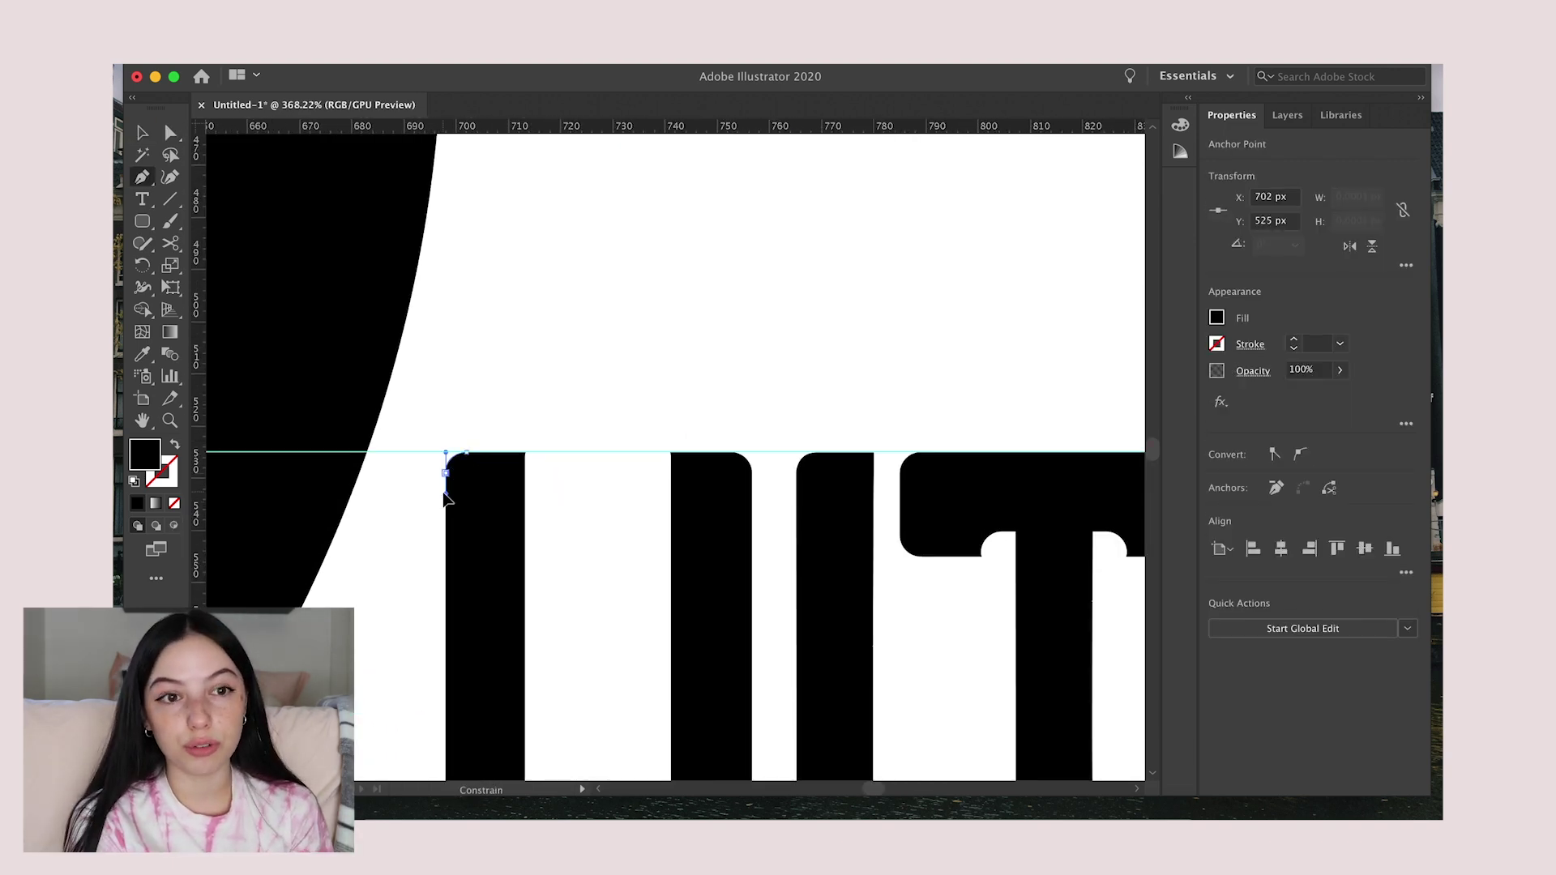
scroll(446, 496, "down", 5)
left_click_drag(474, 558, 214, 448)
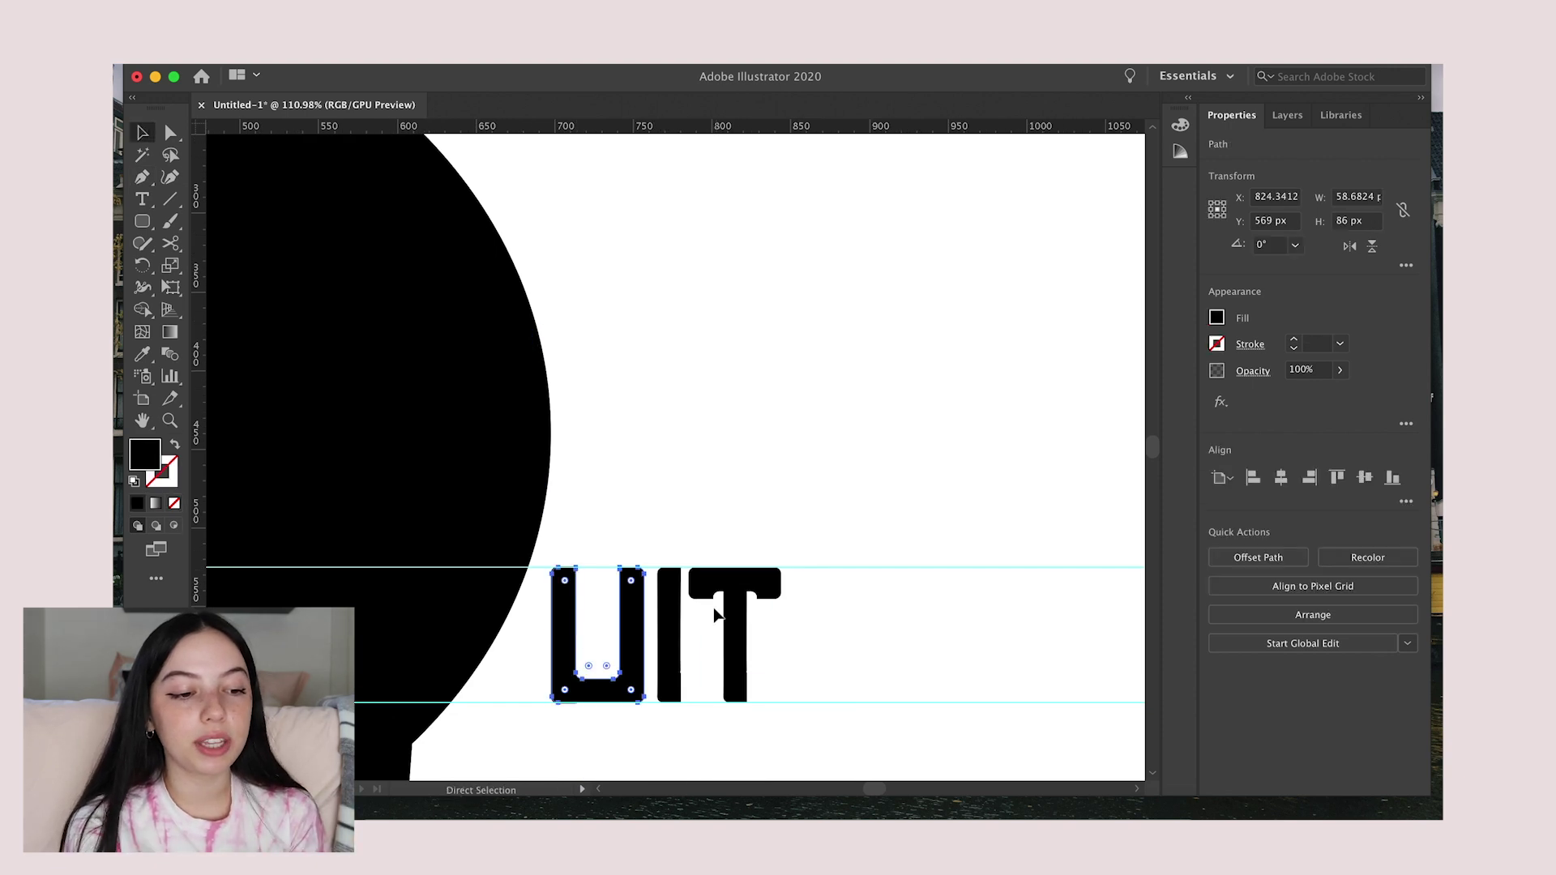
left_click(909, 461)
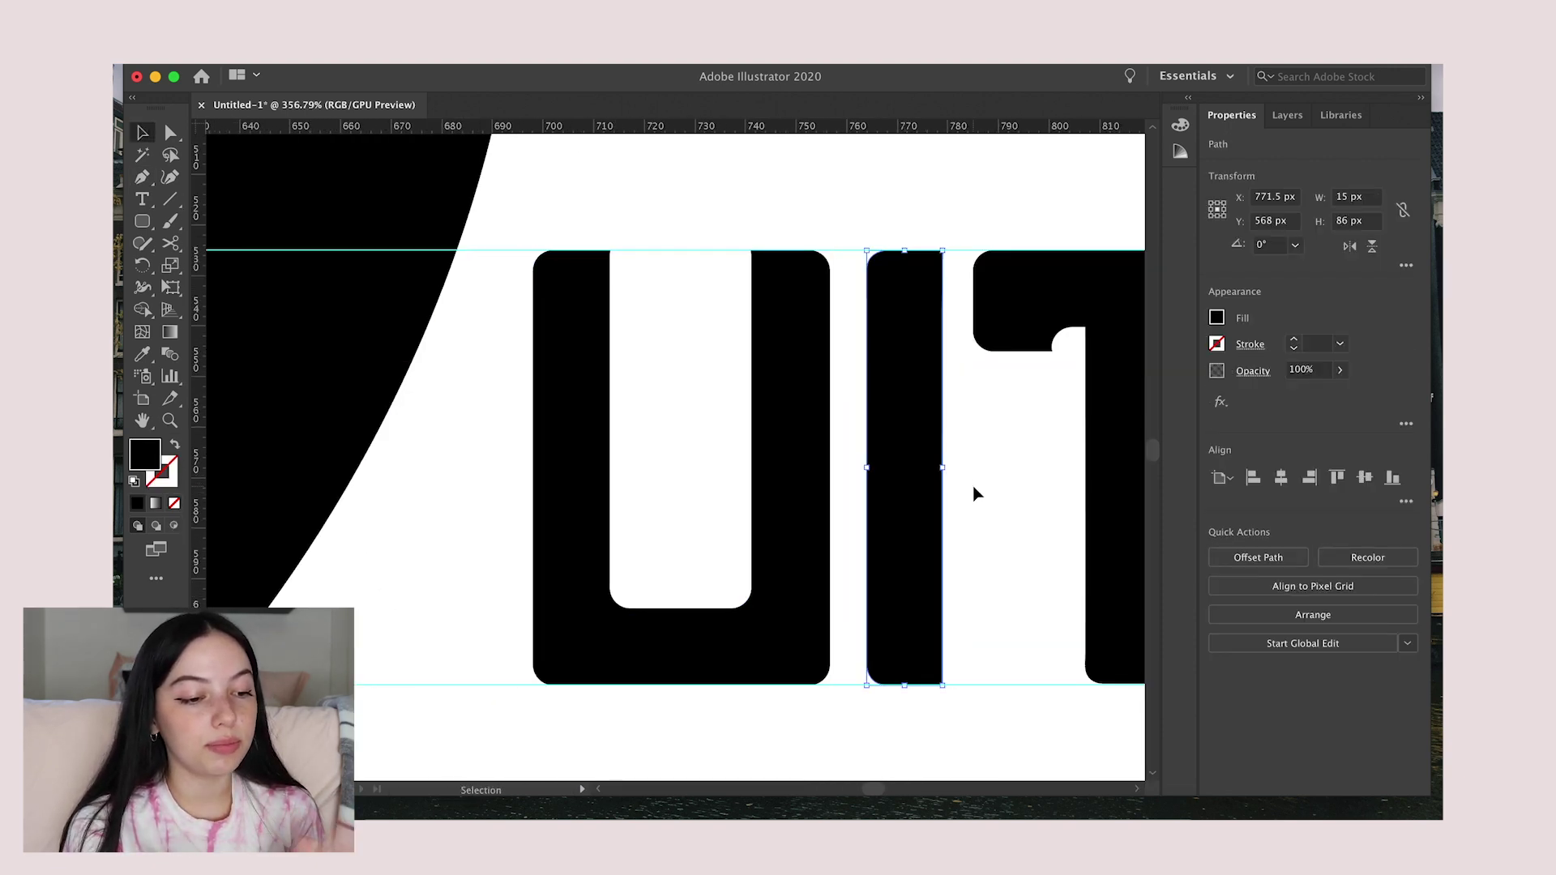
scroll(778, 510, "right", 5)
left_click(780, 515)
scroll(780, 516, "down", 10)
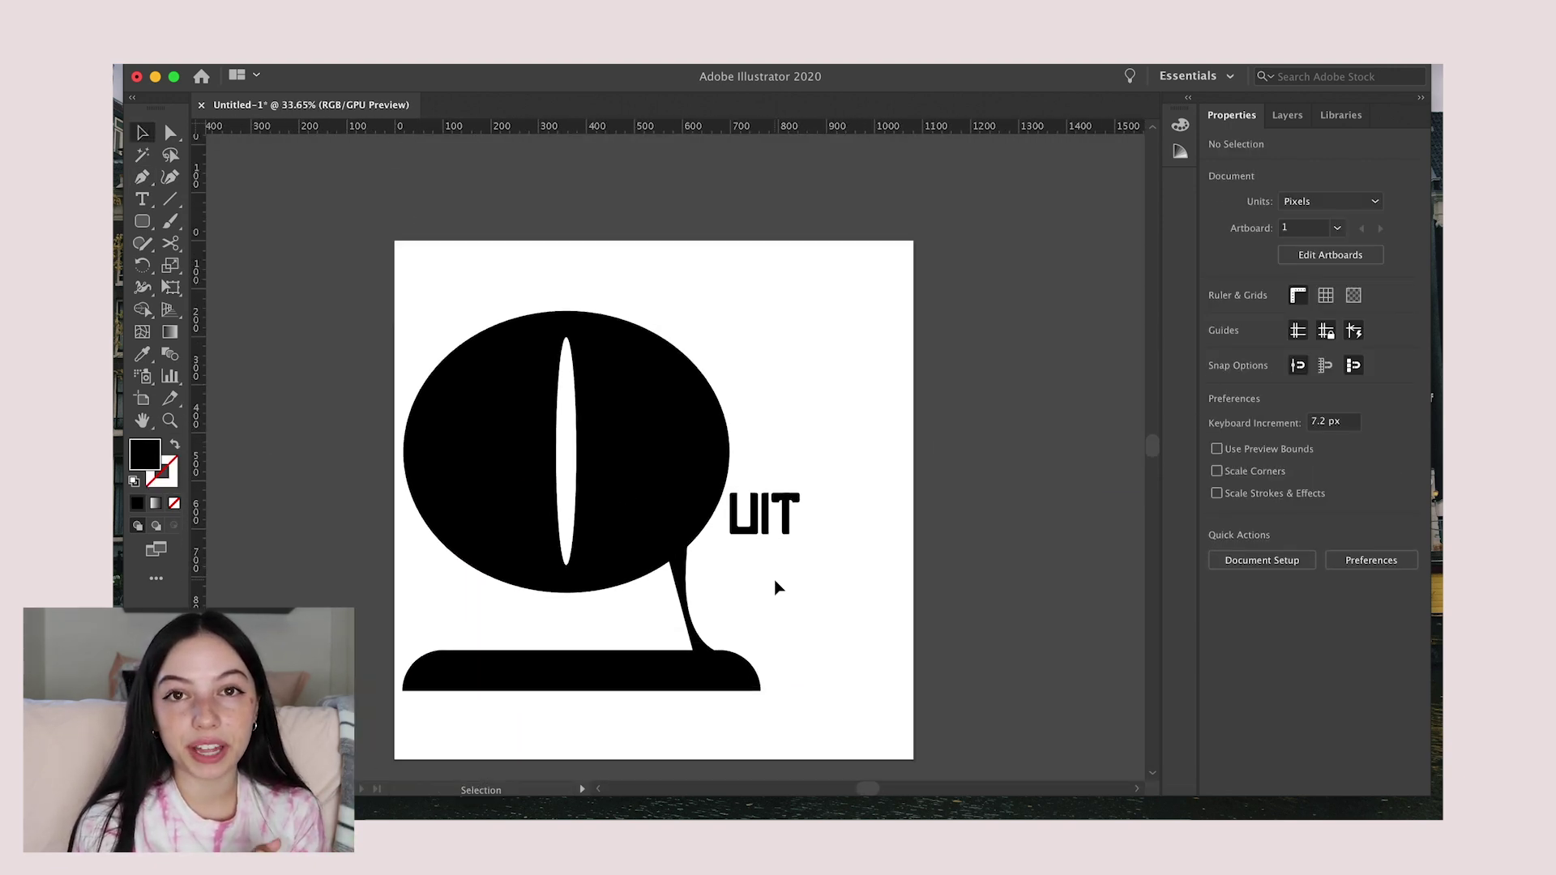
Step: Move the UIT letters closer to the Q's tail
key("ctrl+a")
left_click_drag(638, 481, 670, 479)
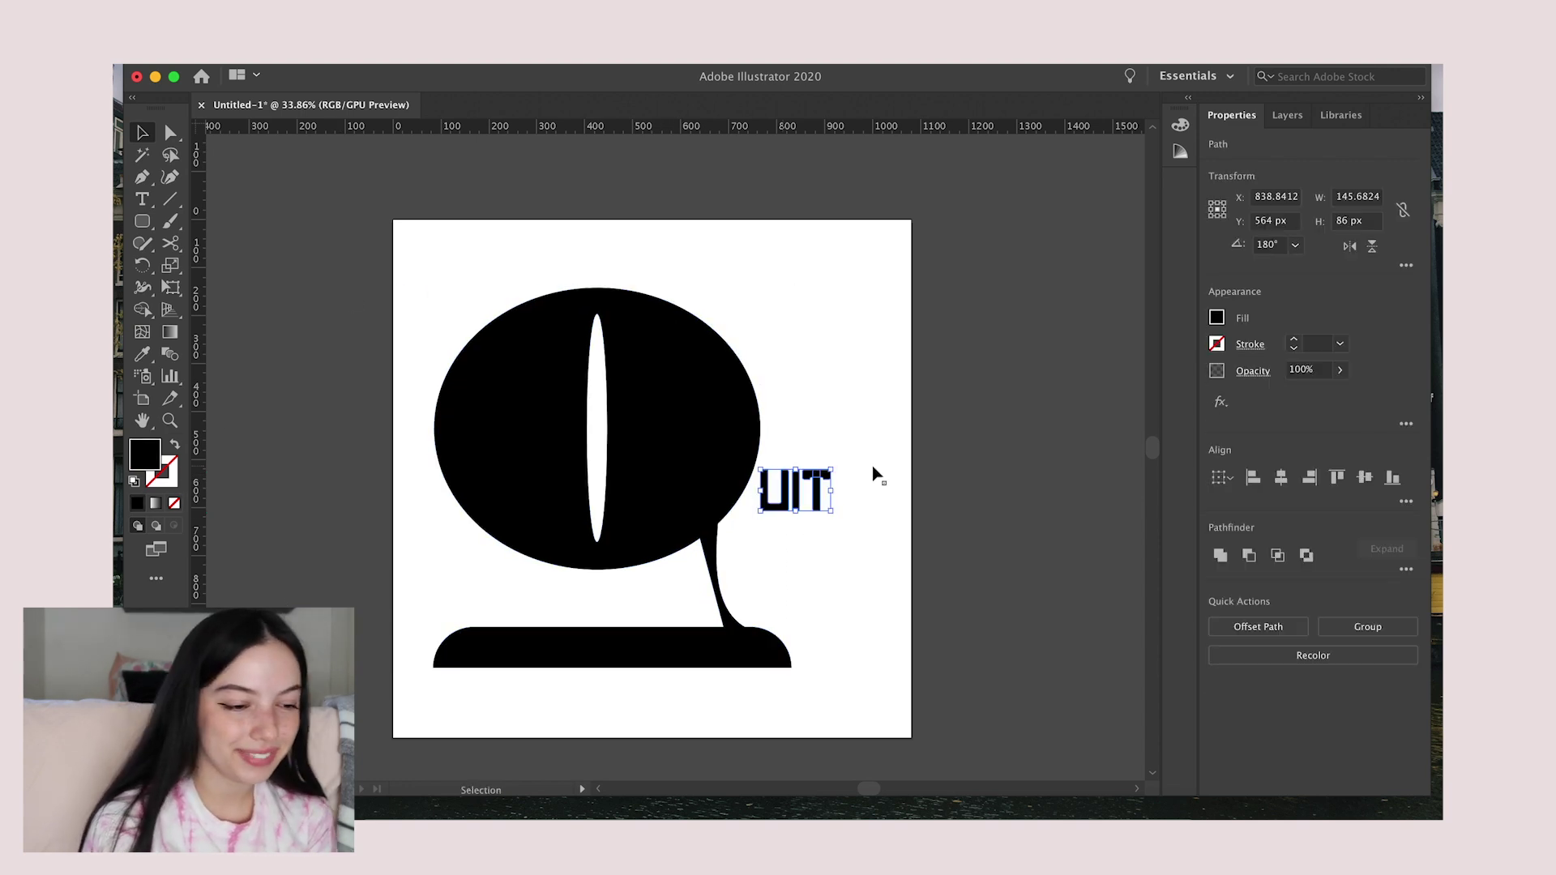
left_click(793, 557)
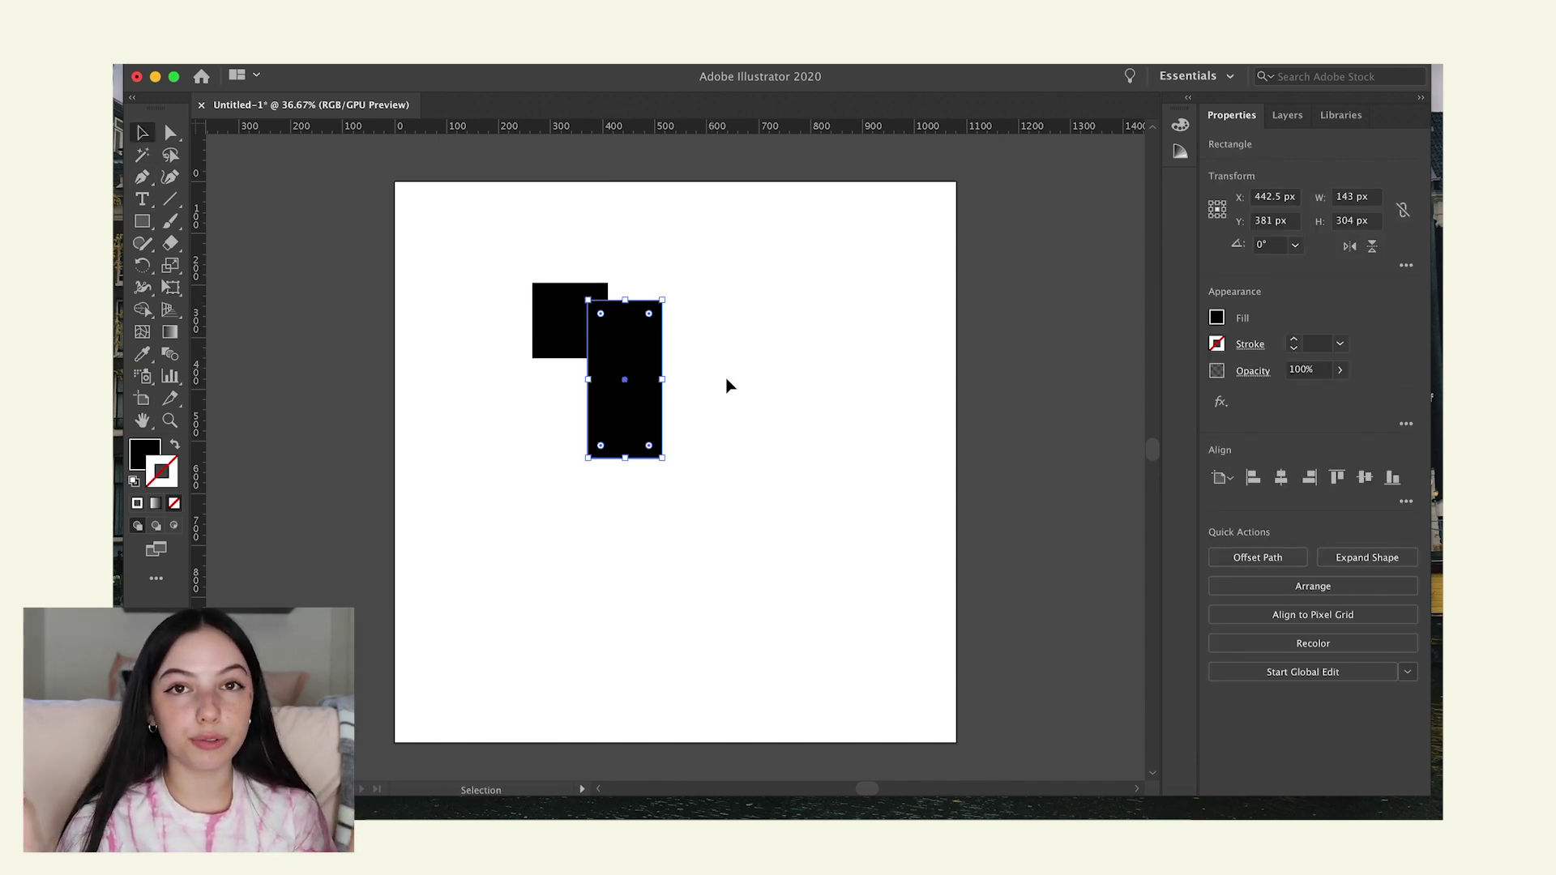
Step: Switch to the Pen tool for drawing the pink extrusion shapes
key("p")
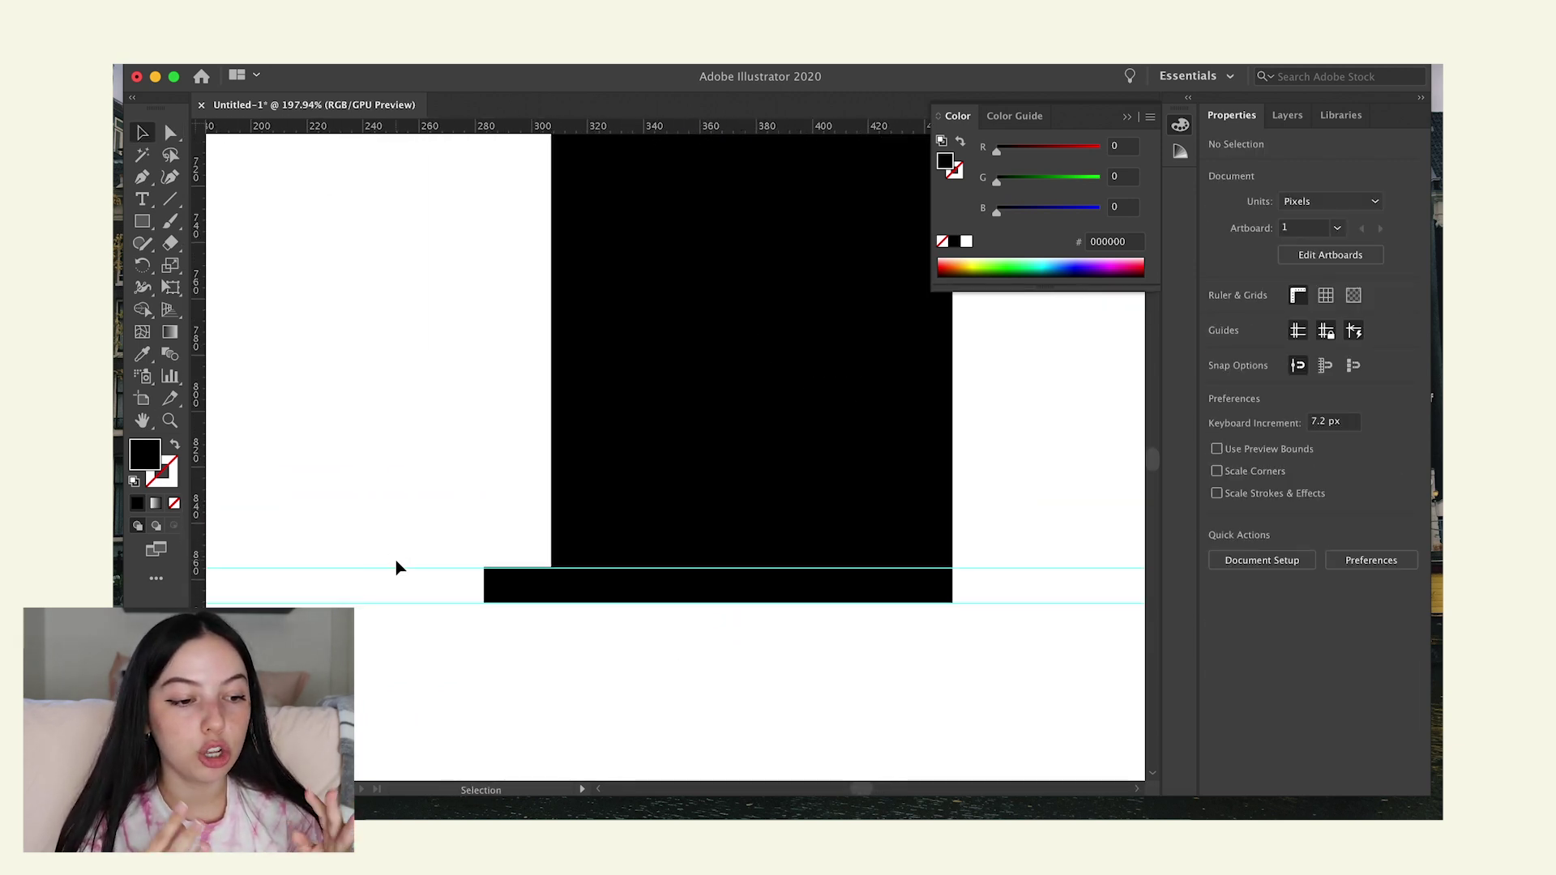
scroll(523, 486, "up", 1)
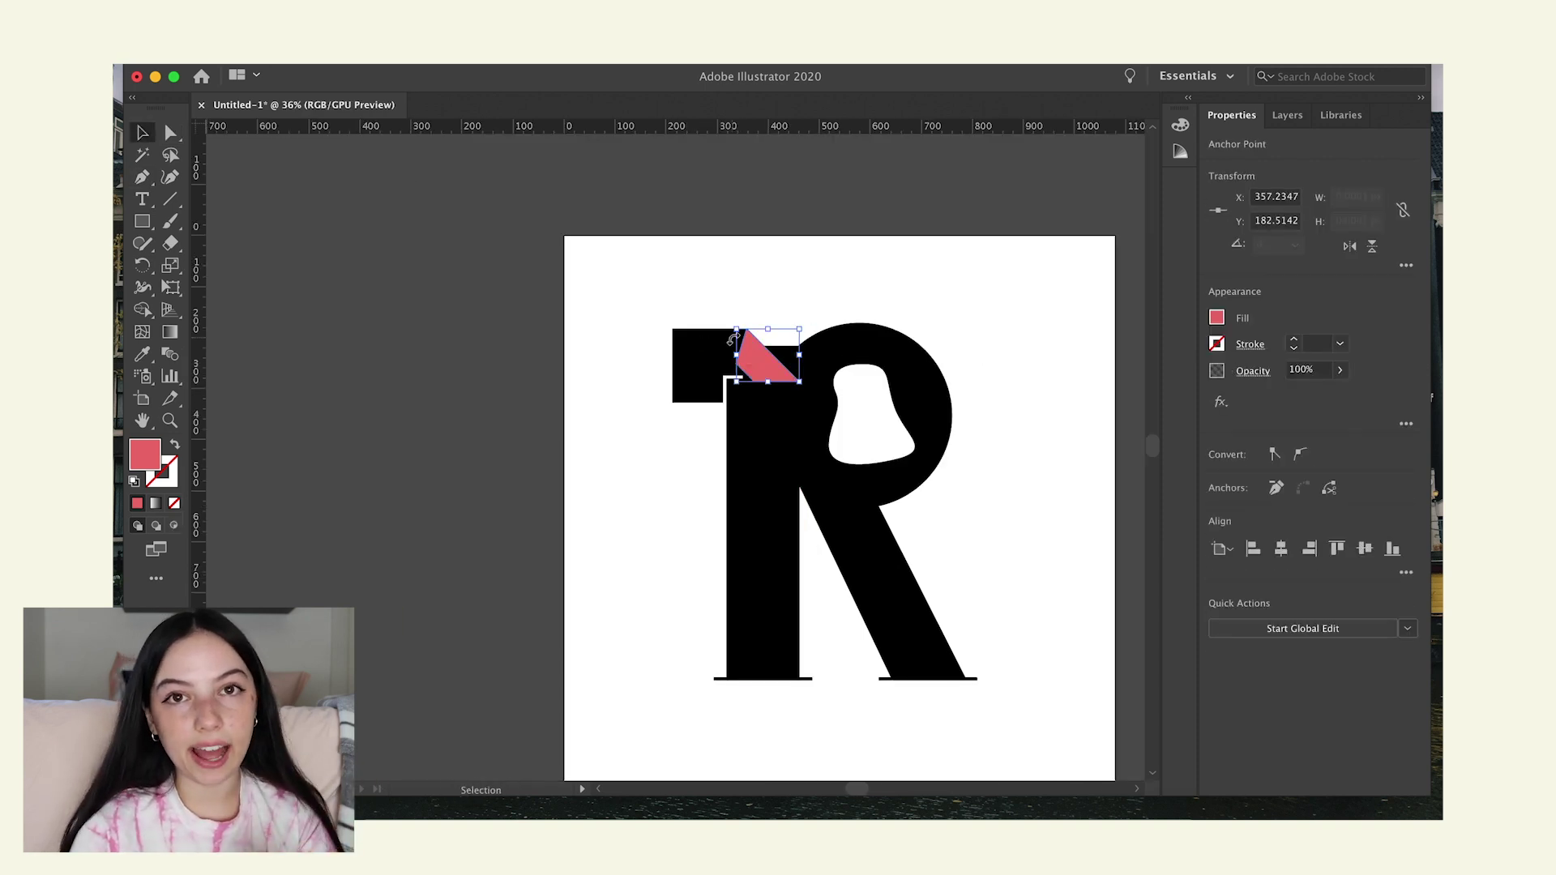
Step: Replace the pink triangle with a new extrusion path starting at the top serif corner
key("Delete")
left_click(748, 334)
scroll(790, 389, "up", 3)
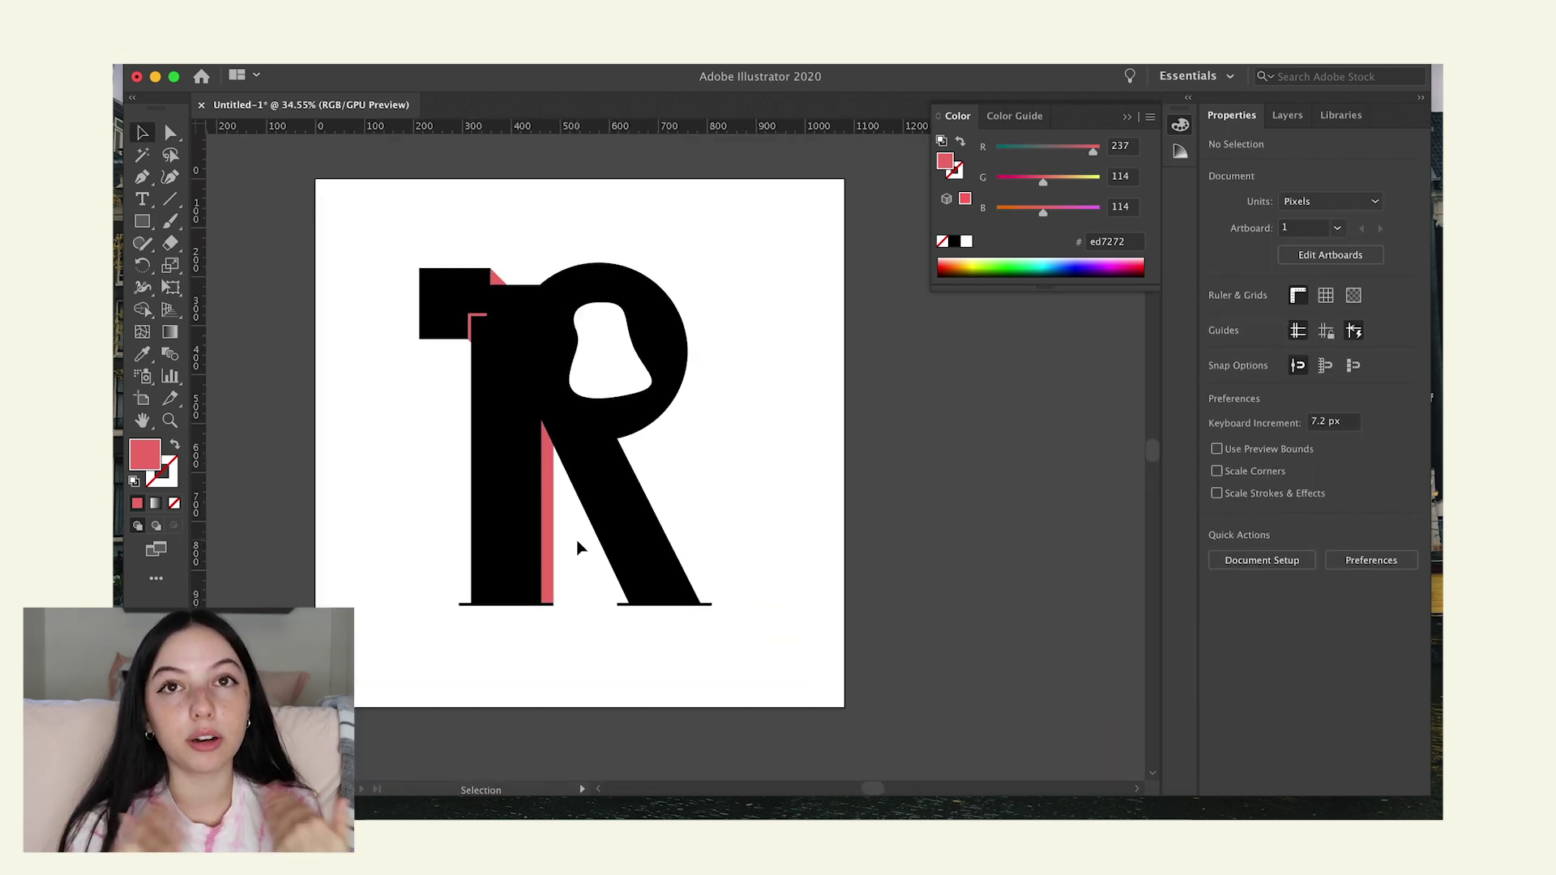
key("a")
left_click(548, 281)
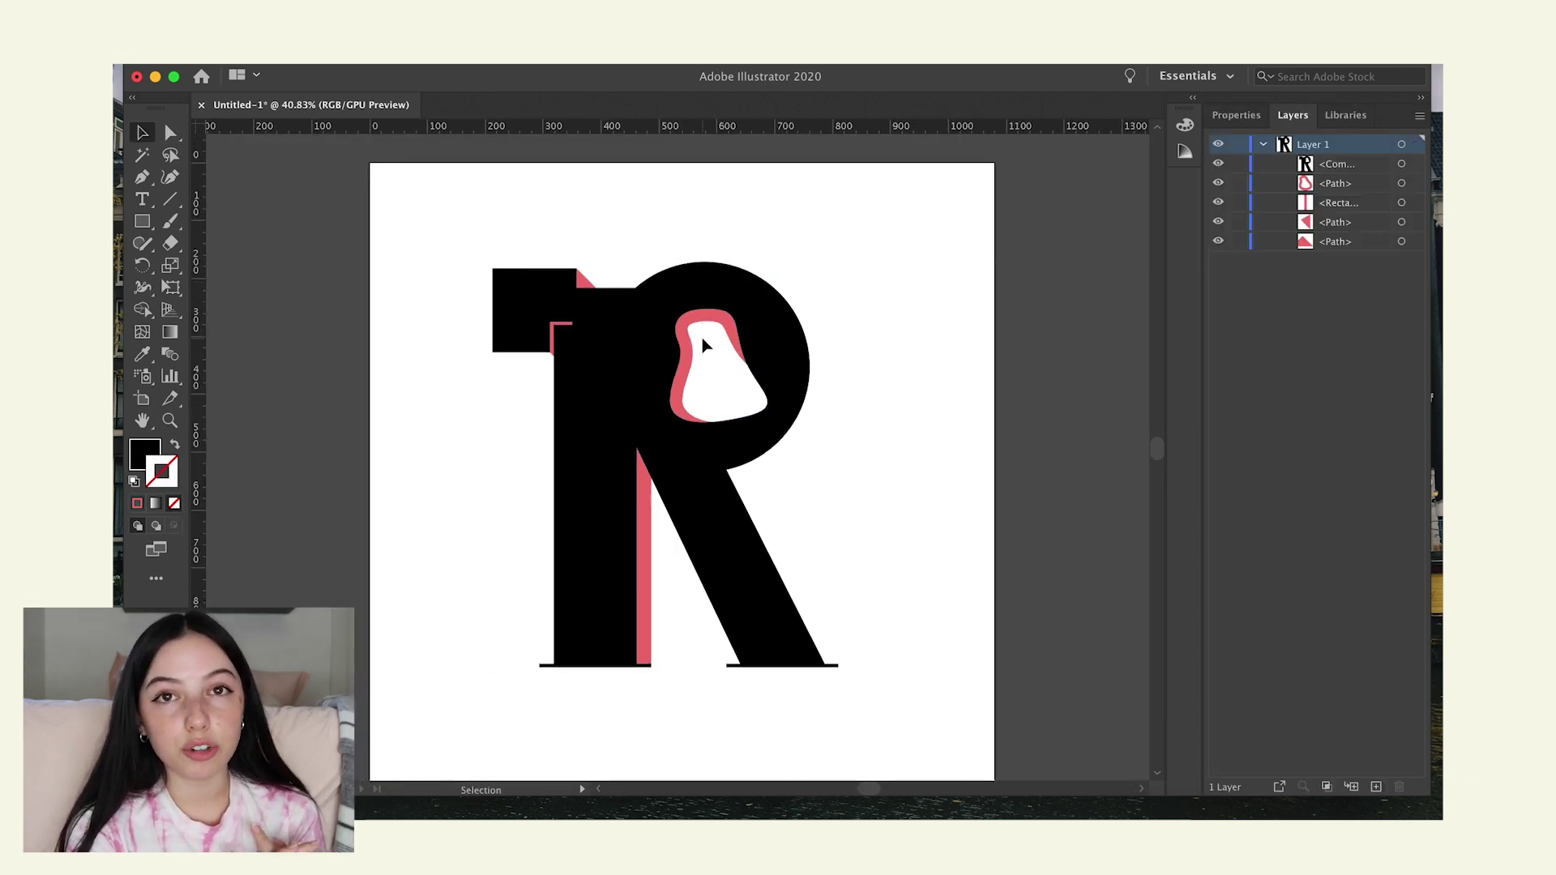
Step: Trace an extrusion edge alongside the R's diagonal leg
left_click(702, 344)
left_click(927, 413)
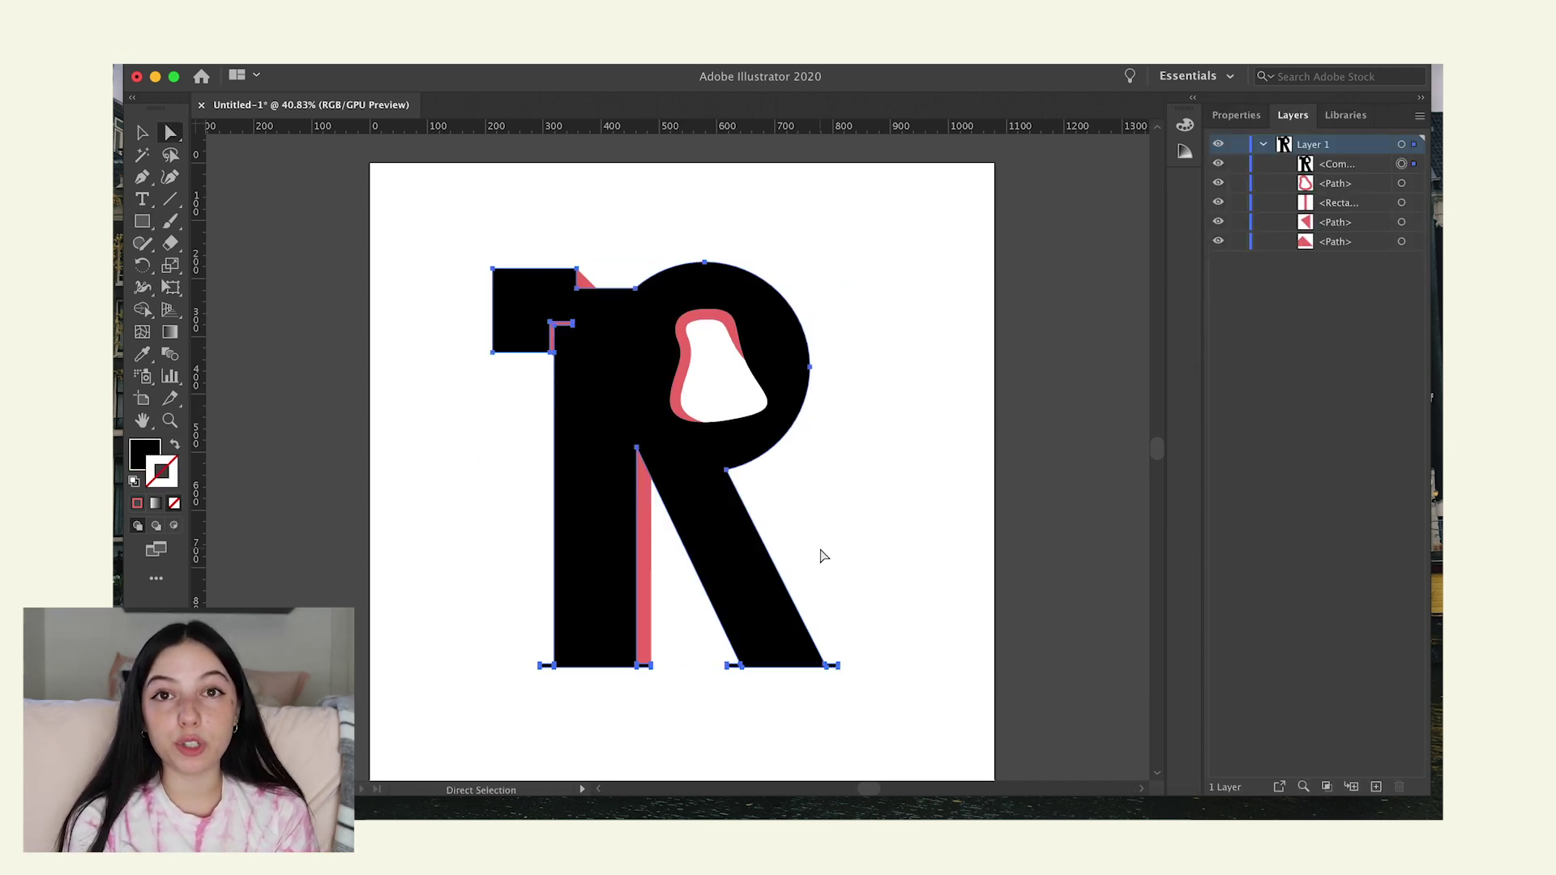
left_click(741, 574)
left_click_drag(741, 574, 858, 609)
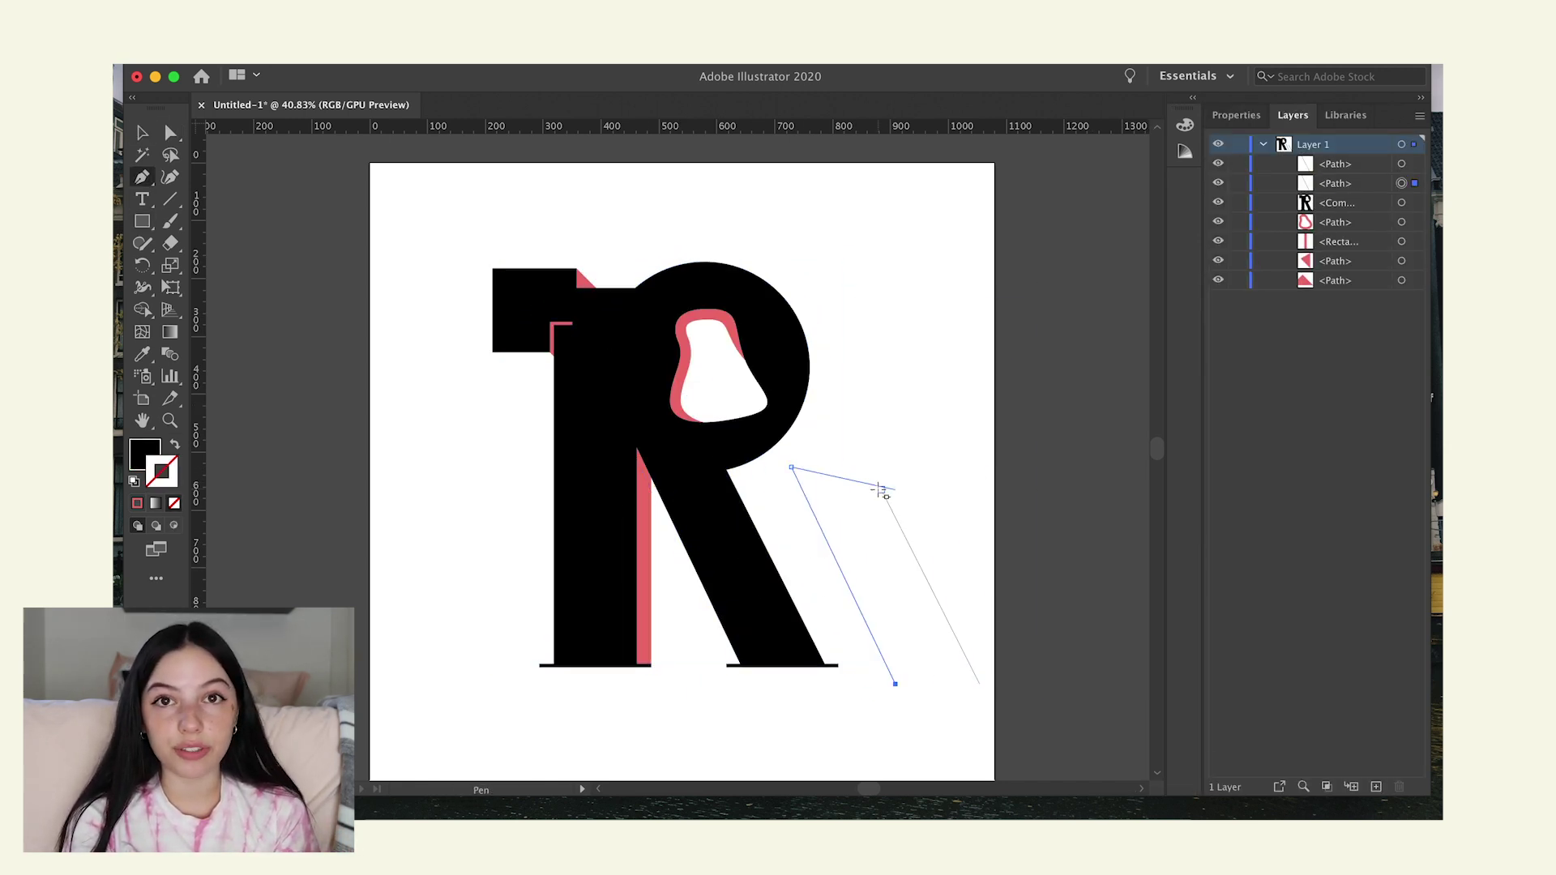
key("v")
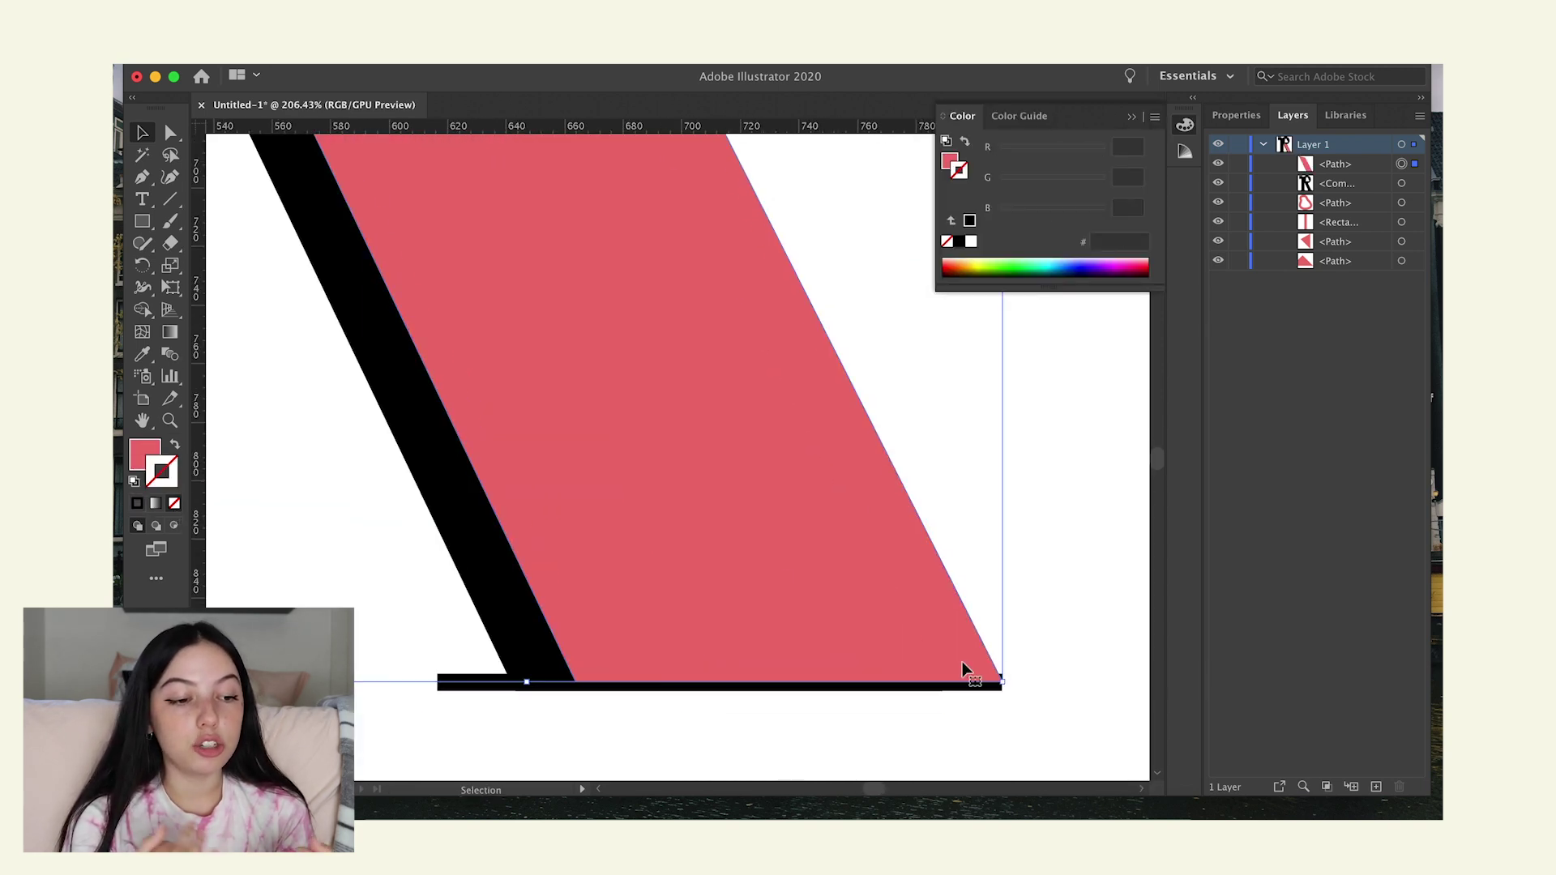
scroll(1008, 623, "up", 8)
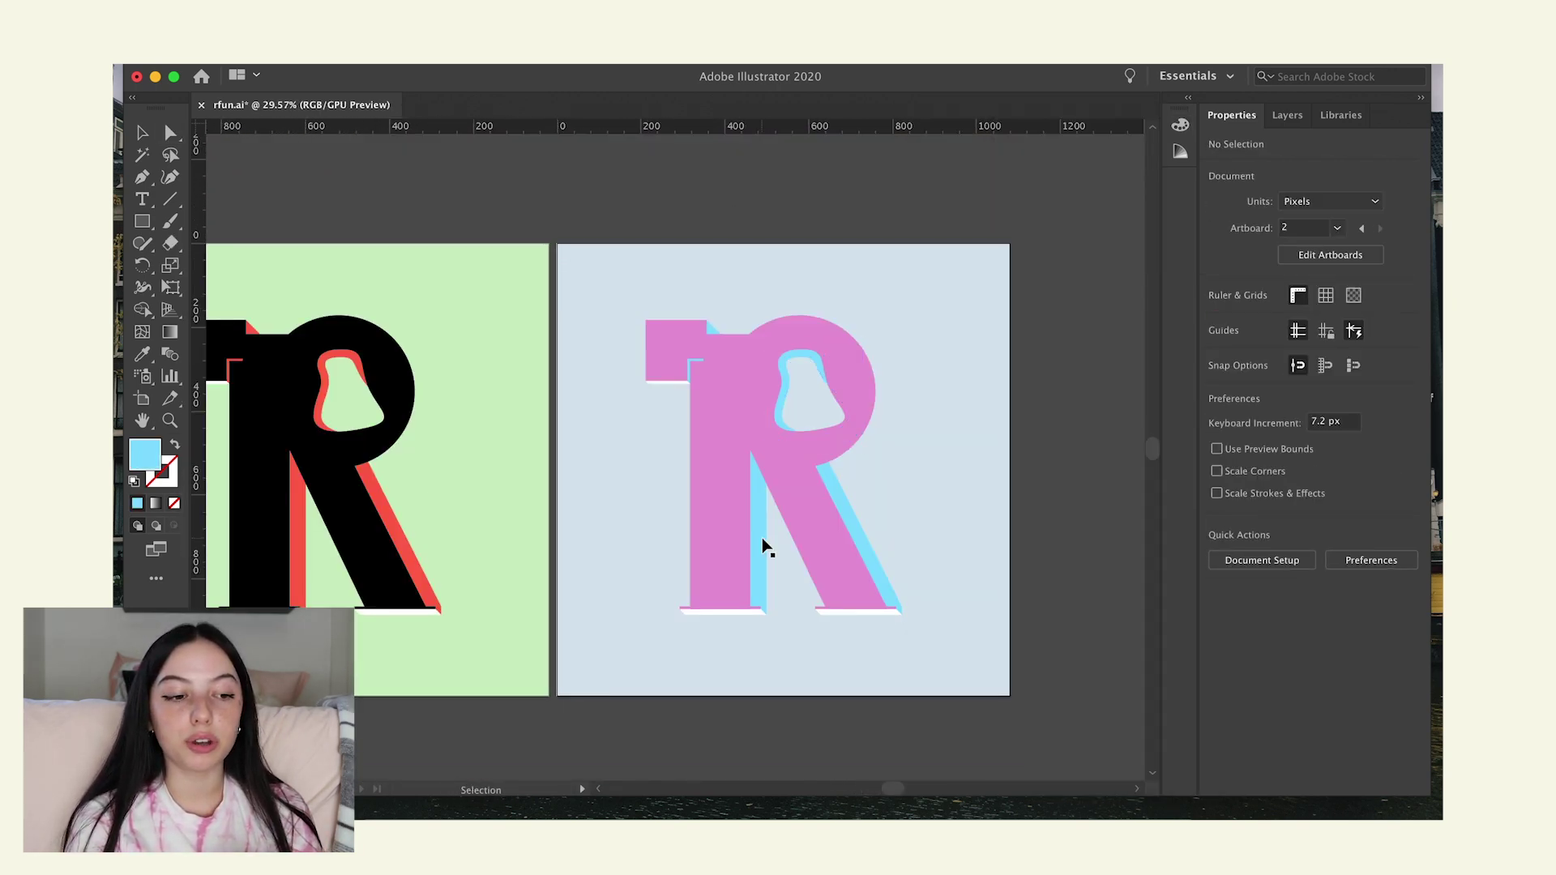
Step: Change the second R's extrusion fill to a deeper pinkish red via the Color Picker
double_click(144, 455)
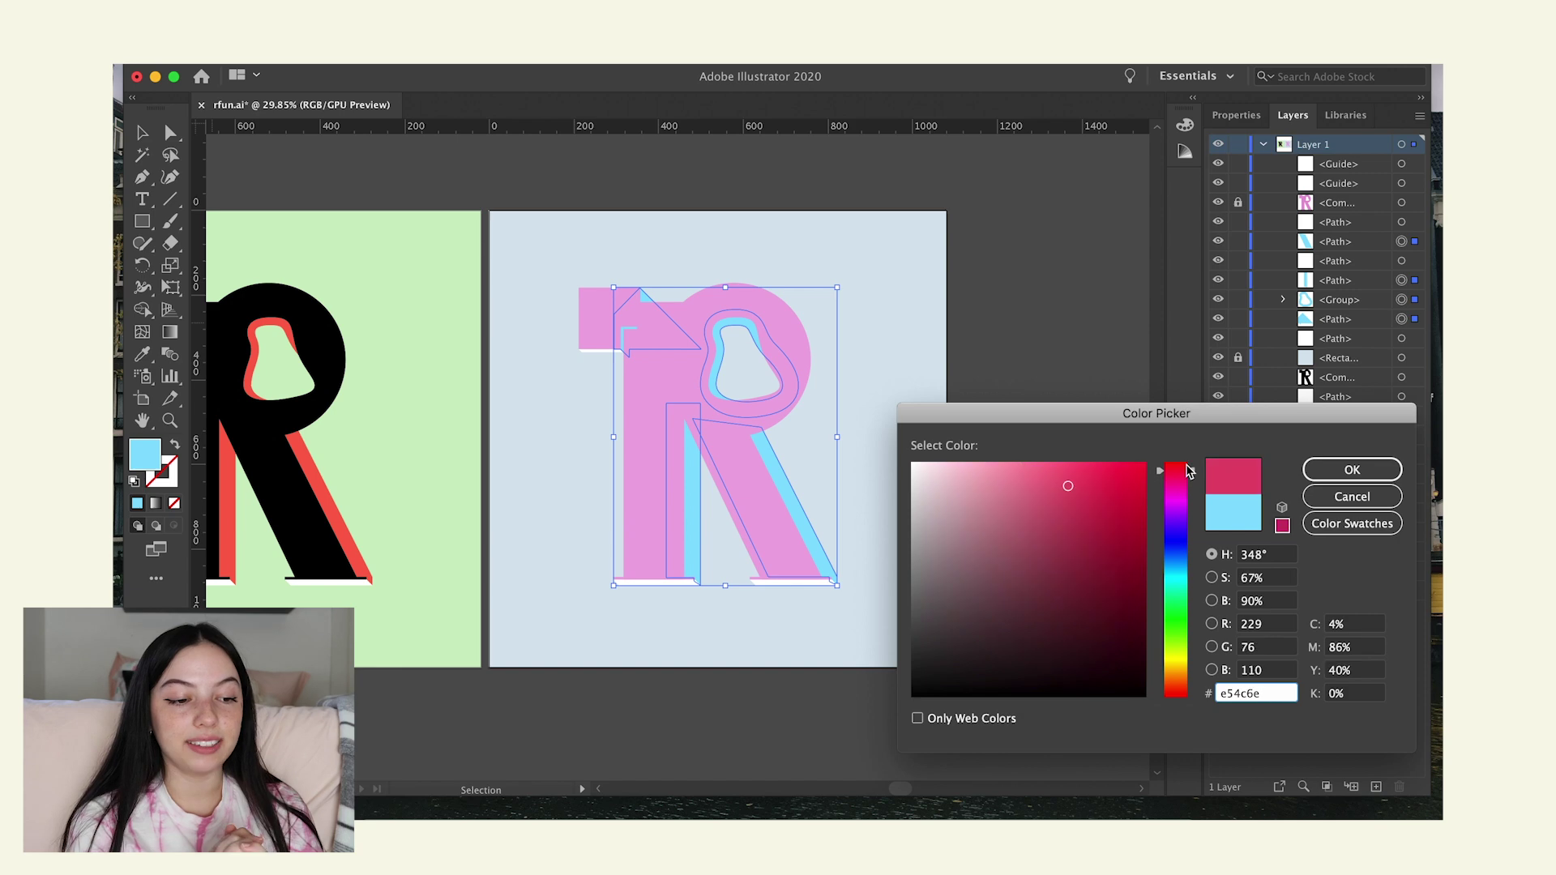
left_click(1352, 470)
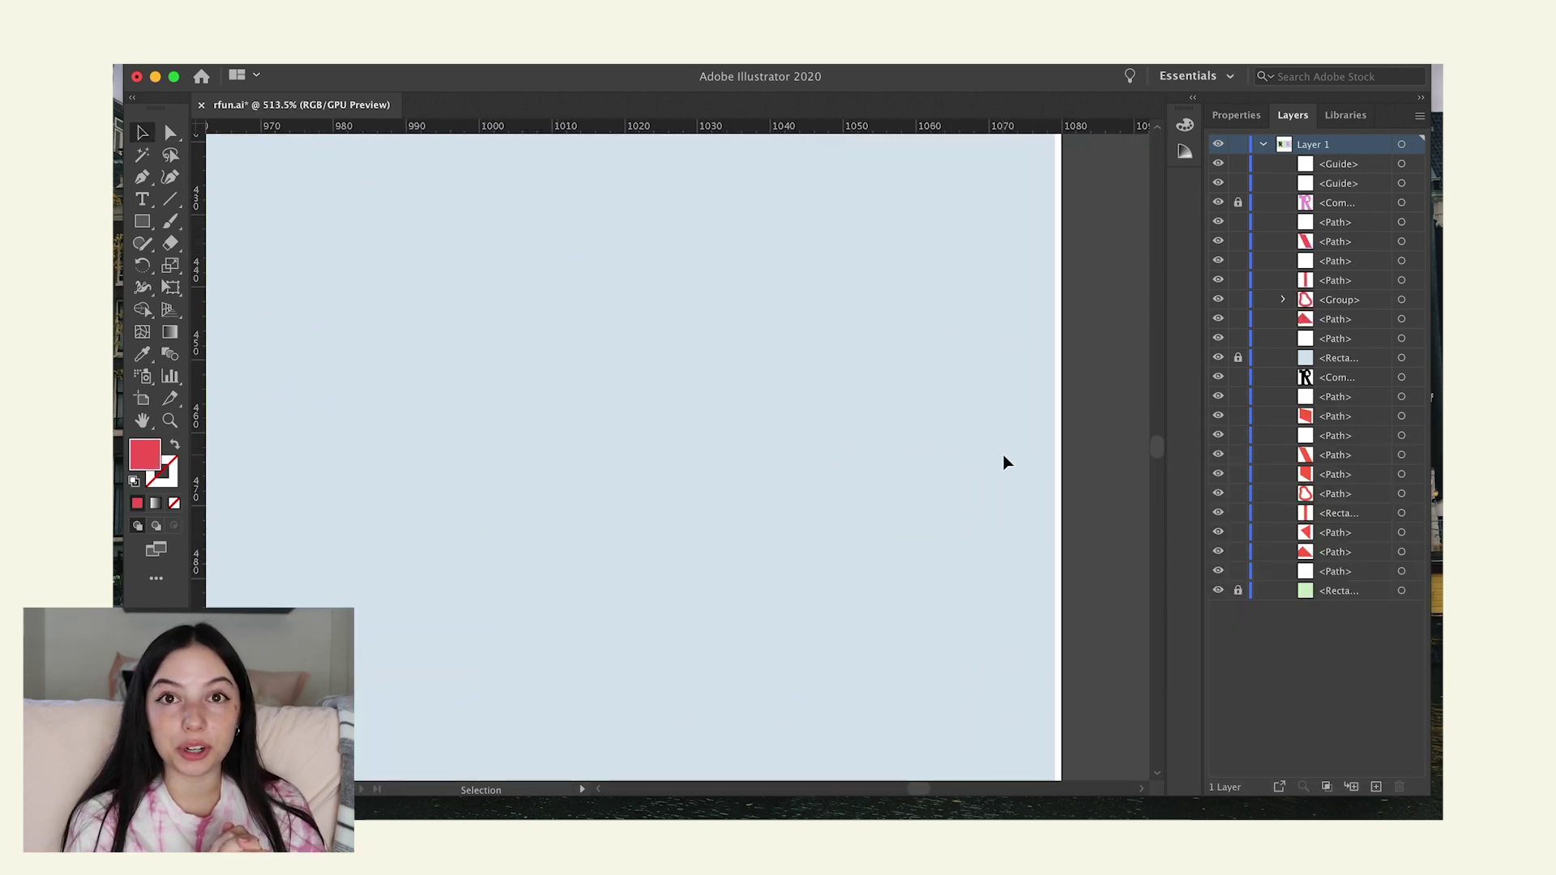